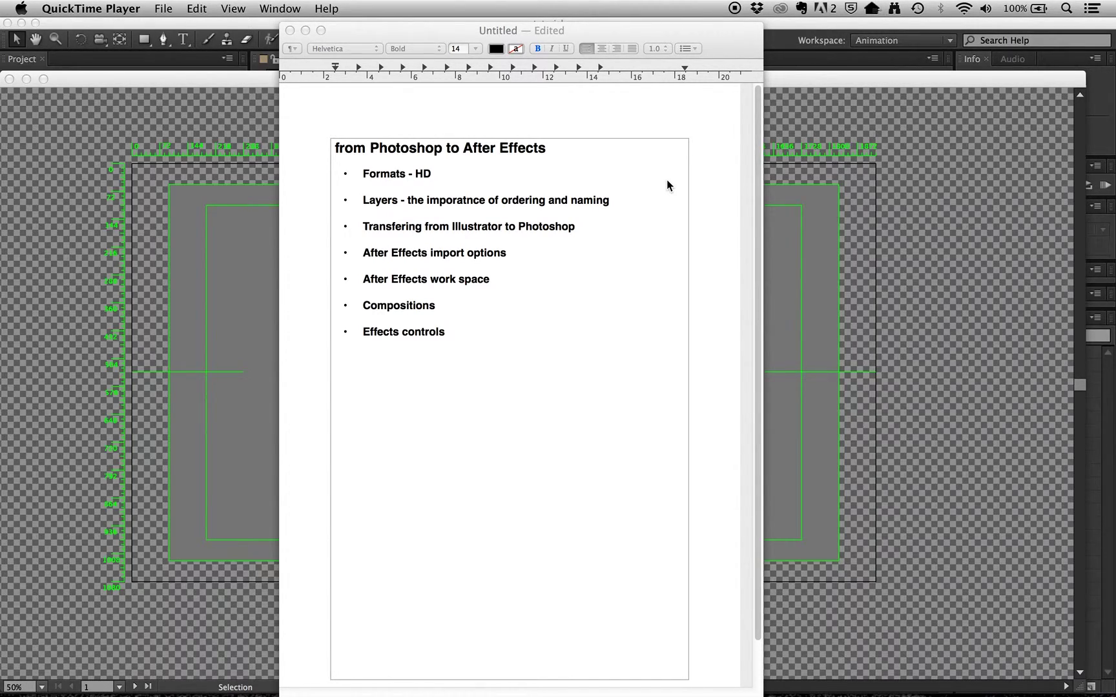
# Switch to Illustrator showing the 11-layer tutorial.ai artwork and open the File menu.
pyautogui.press('super+Tab')
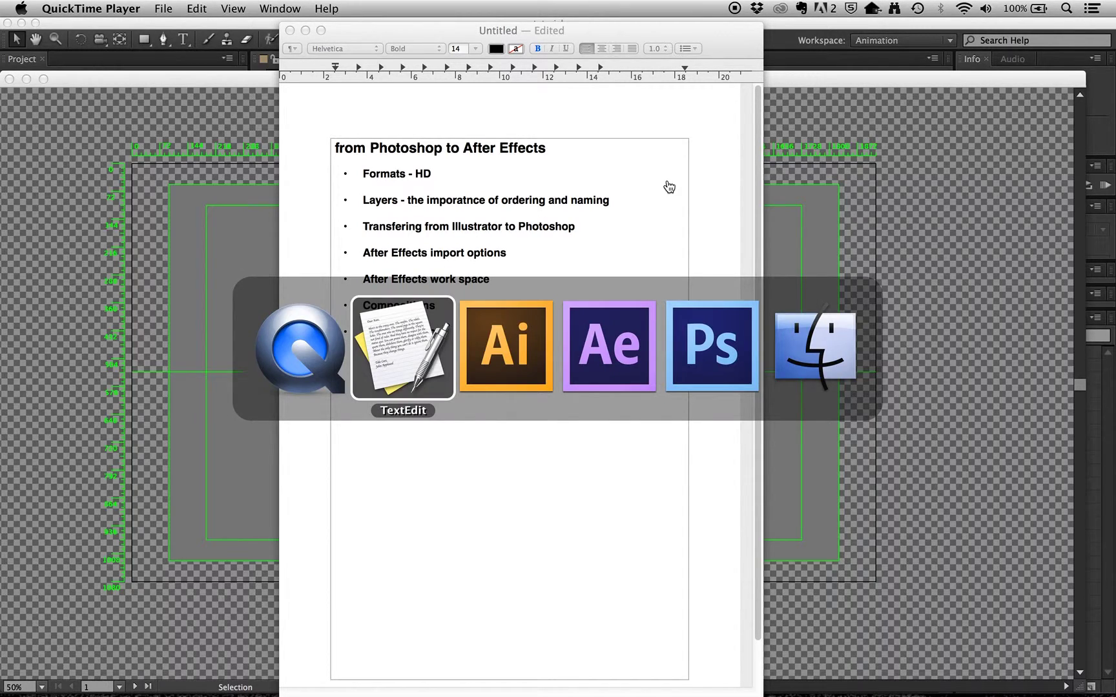
pyautogui.press('super+Tab')
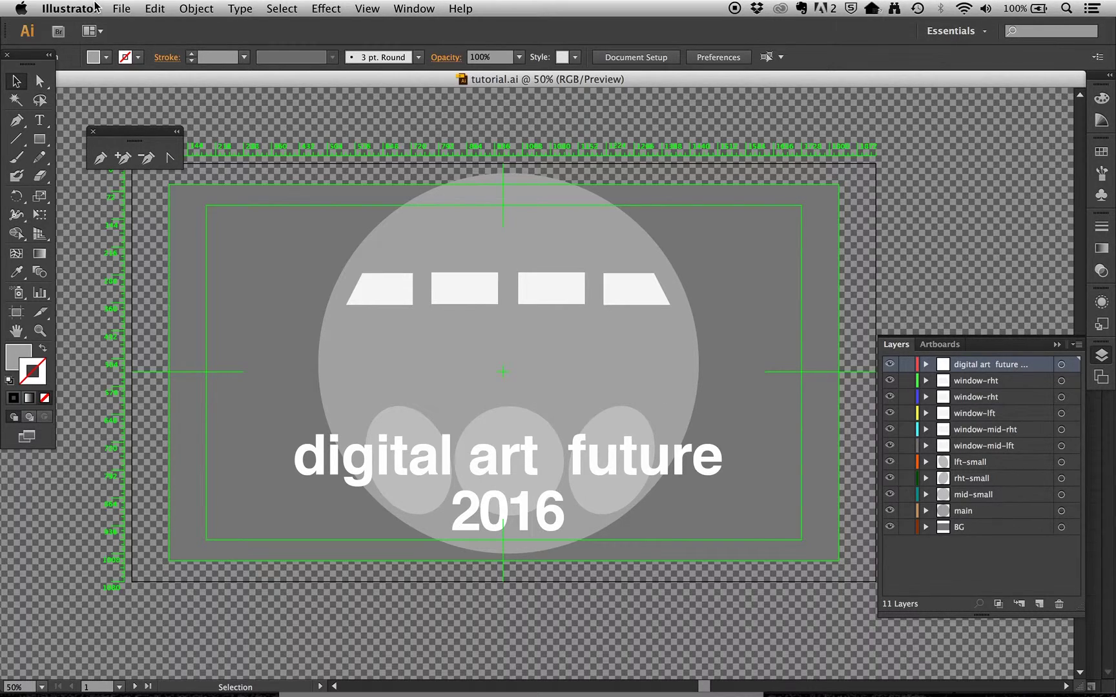
pyautogui.click(125, 8)
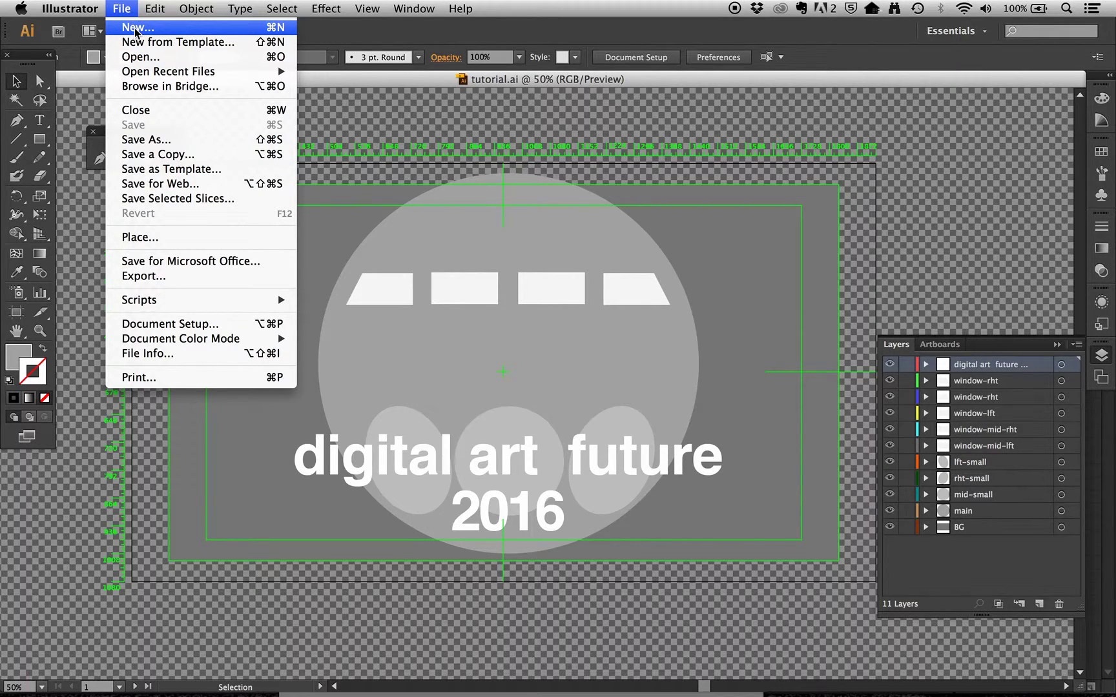
pyautogui.click(136, 27)
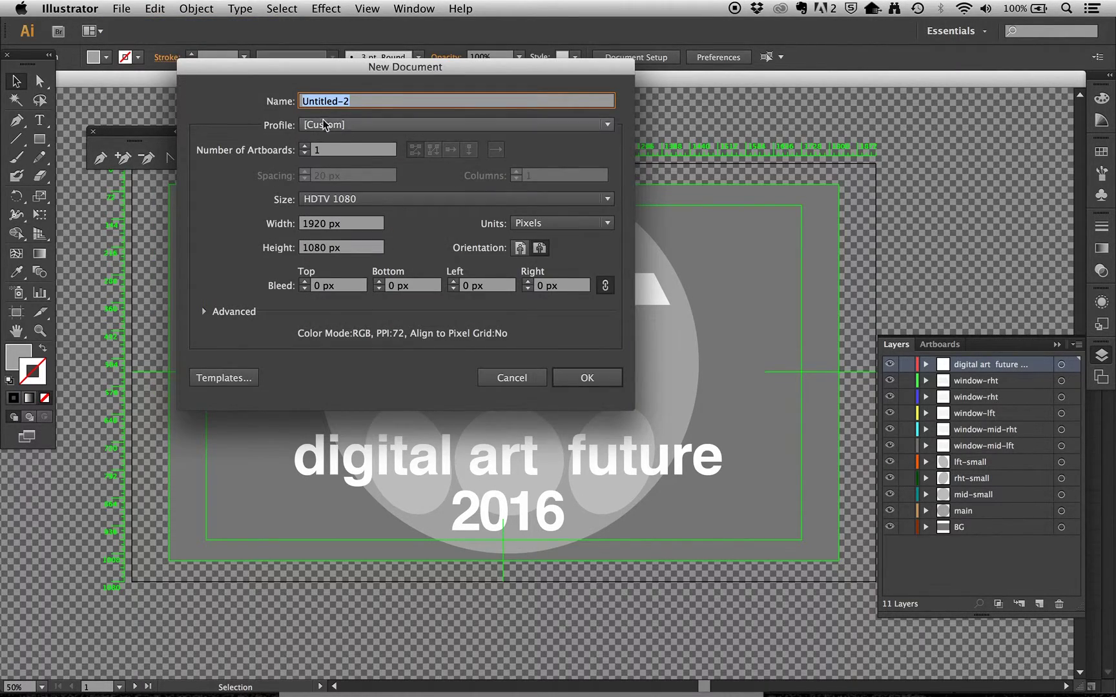
pyautogui.click(345, 131)
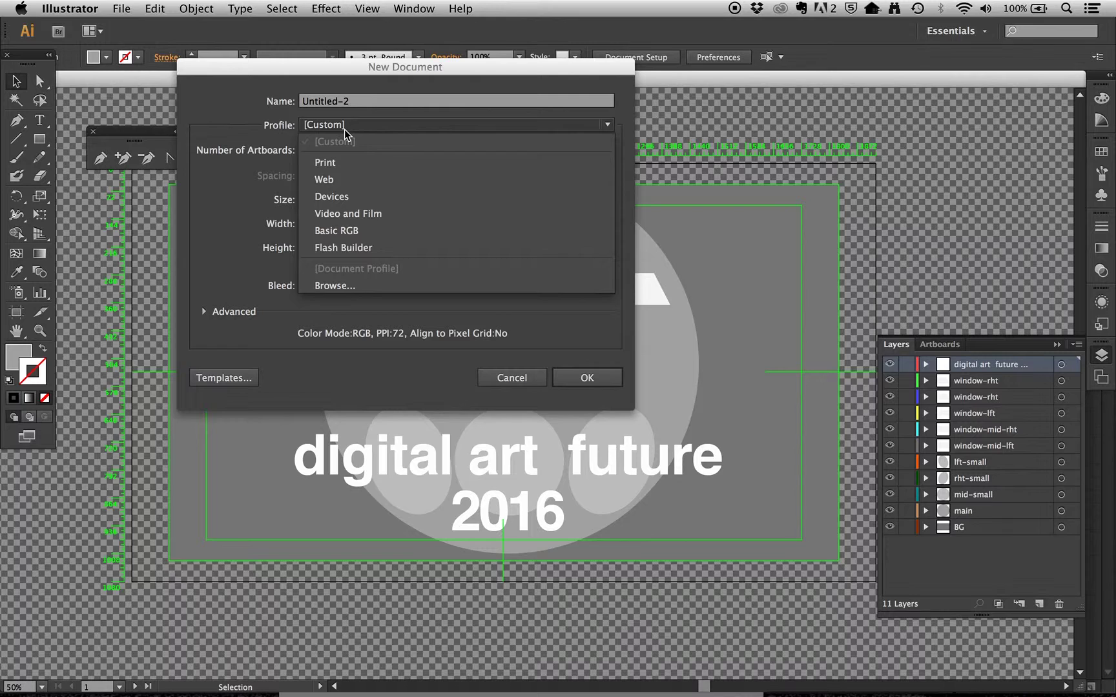
pyautogui.click(354, 214)
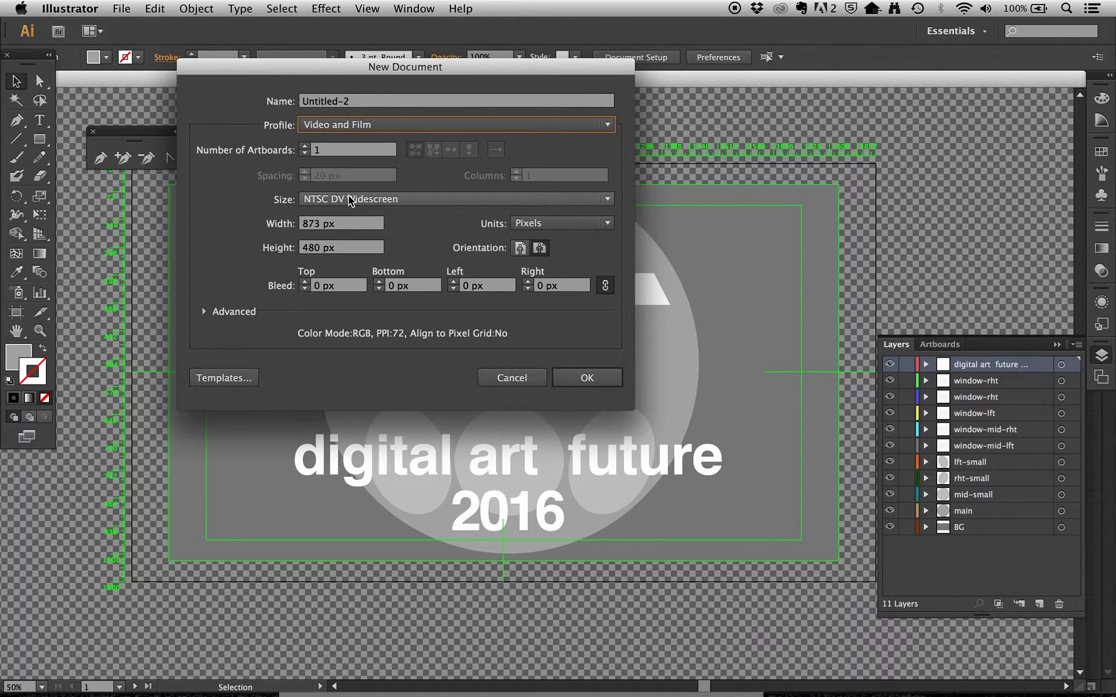
pyautogui.click(348, 200)
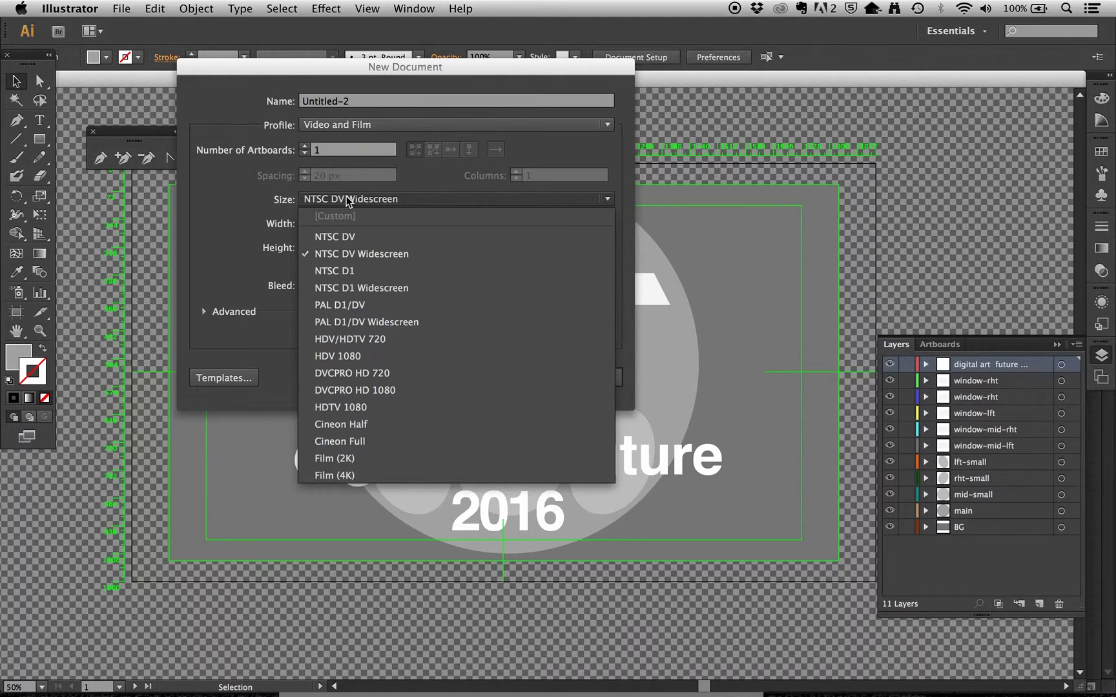
pyautogui.click(348, 406)
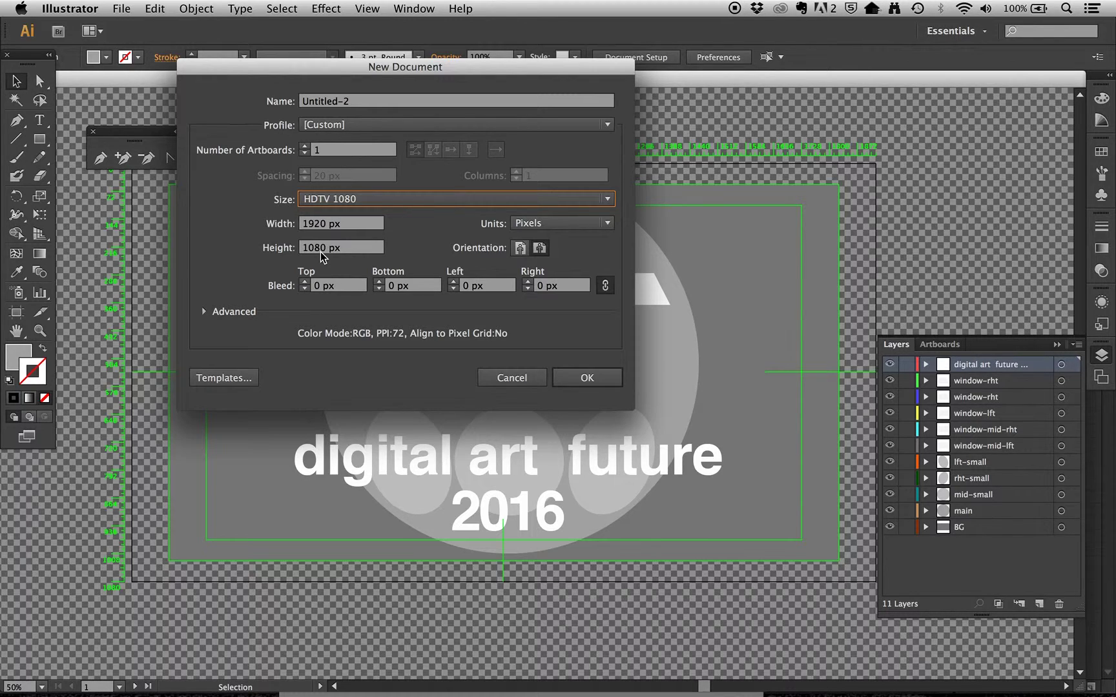
pyautogui.click(541, 383)
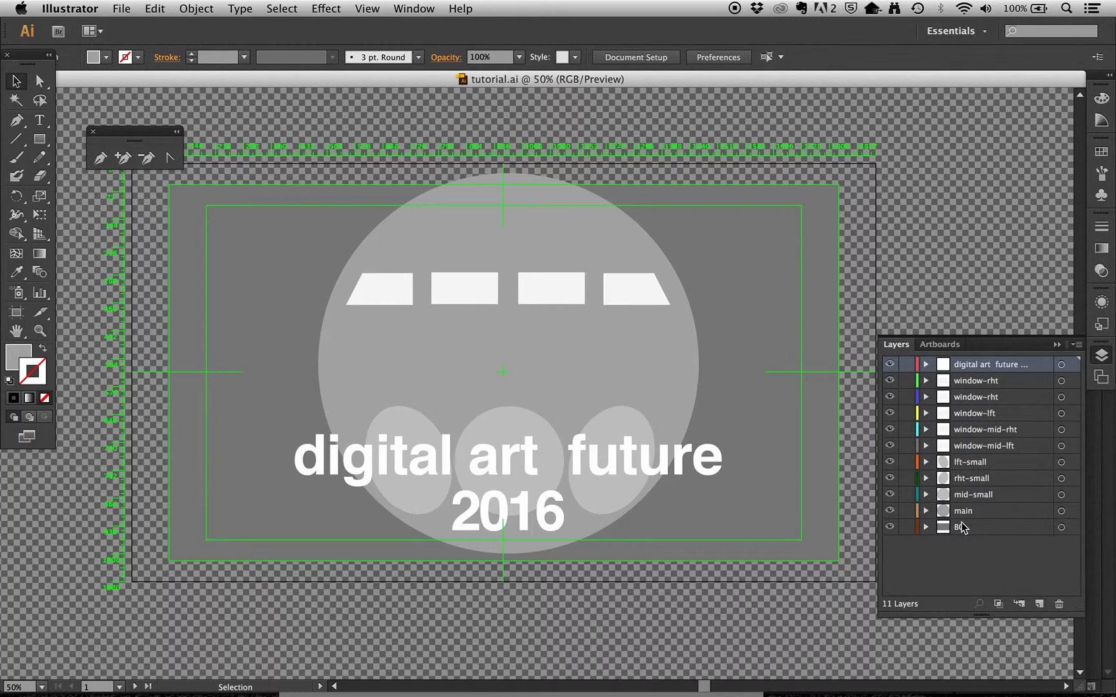
# Hide the 'digital art future' title layer; toggle the four window layers off, then back on.
pyautogui.click(890, 364)
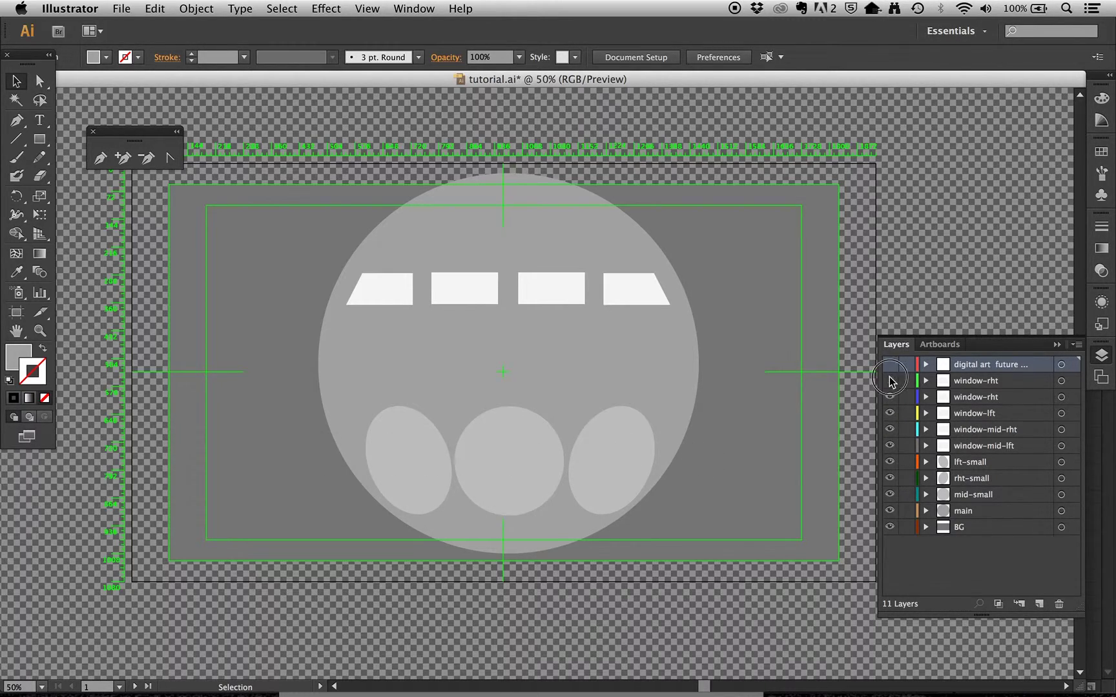
pyautogui.click(890, 380)
pyautogui.click(890, 397)
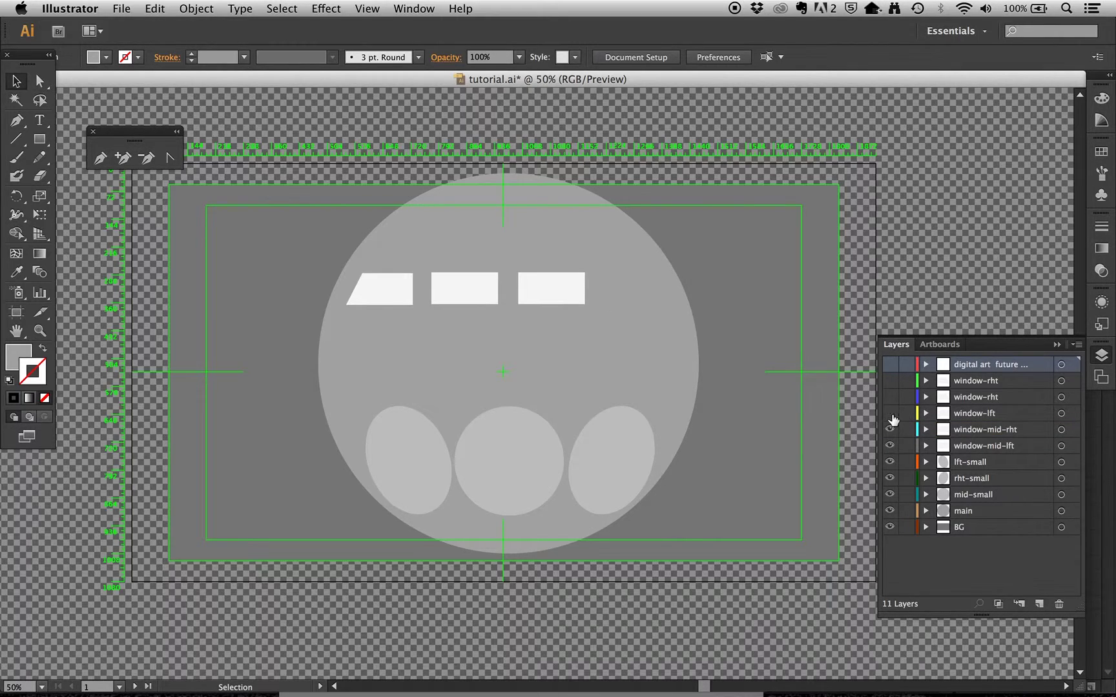
pyautogui.click(890, 413)
pyautogui.click(890, 429)
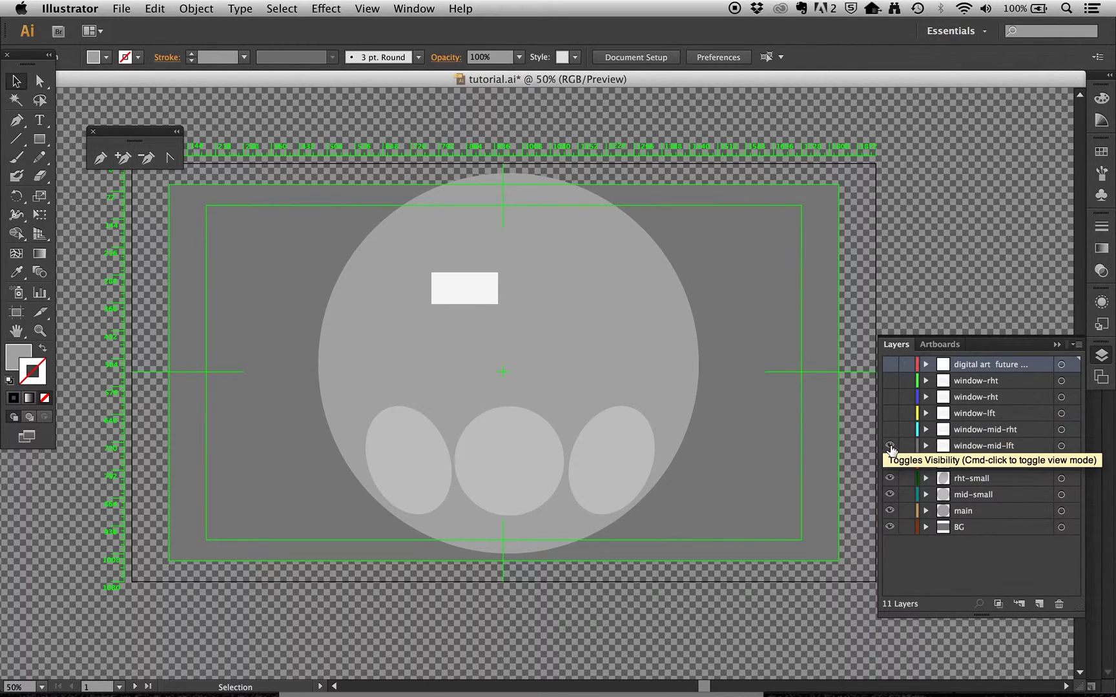
pyautogui.click(889, 430)
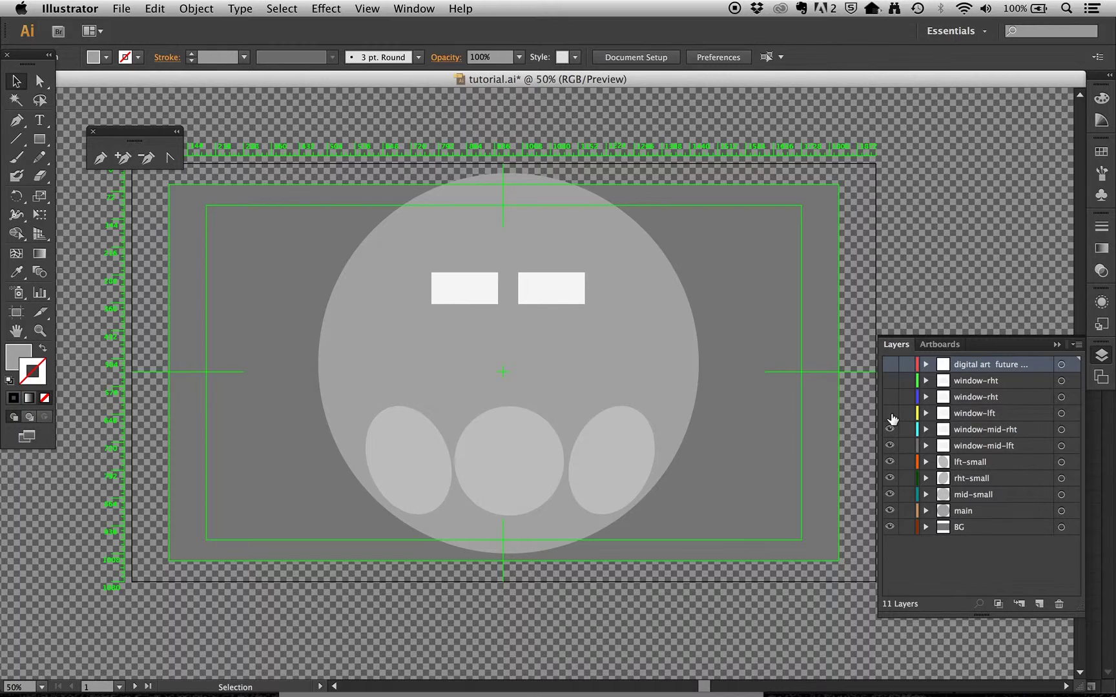
pyautogui.click(890, 413)
pyautogui.click(890, 396)
pyautogui.click(890, 380)
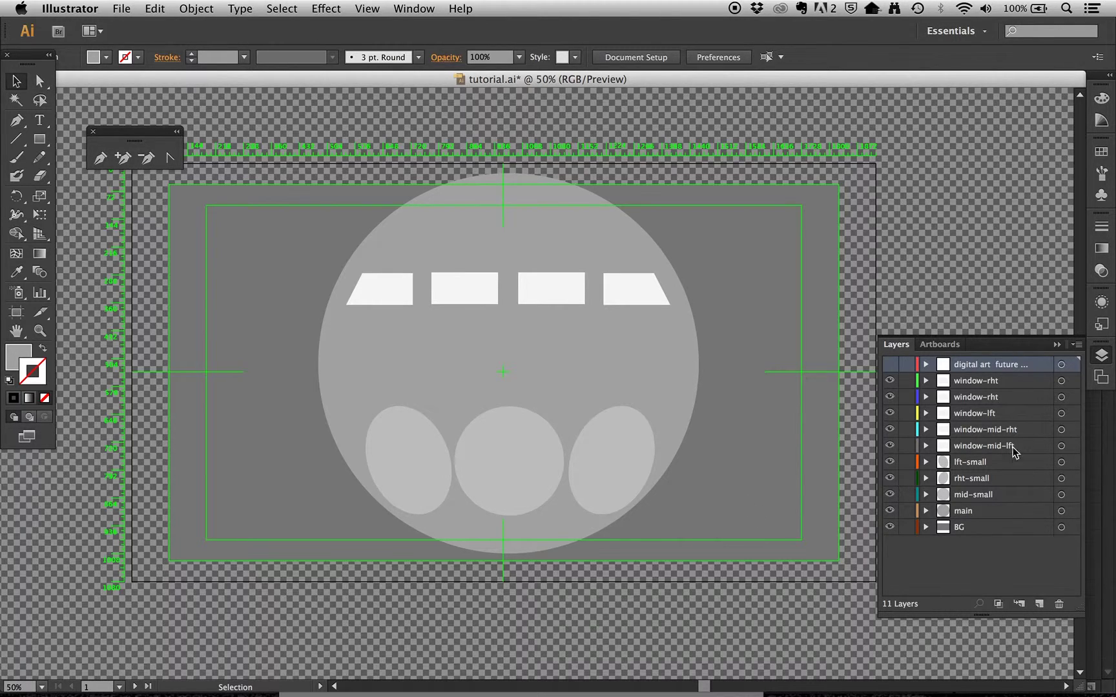
# Export the artwork as tutorial-1.psd in Photoshop (psd) format.
pyautogui.click(122, 9)
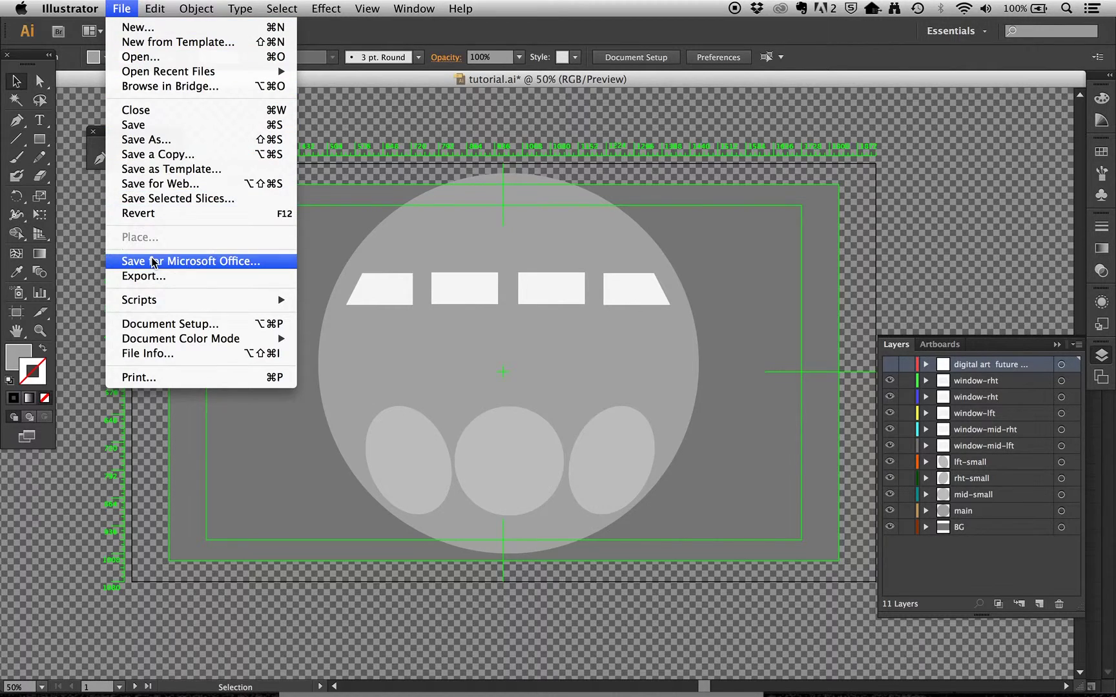
pyautogui.click(154, 276)
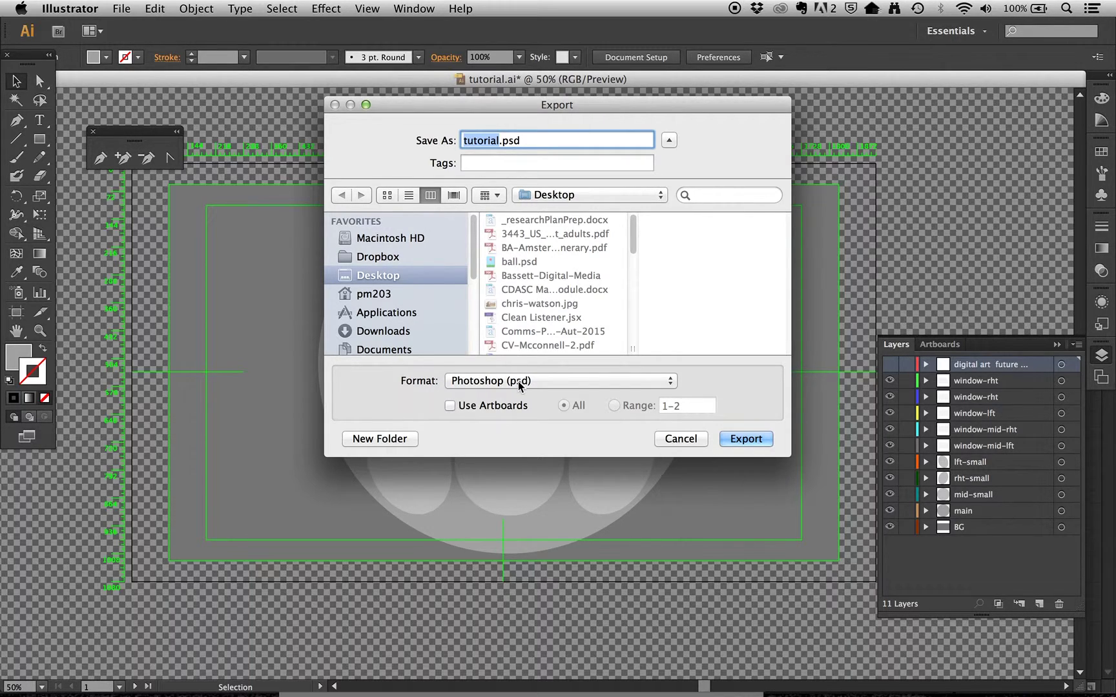
pyautogui.click(497, 140)
pyautogui.write('-1')
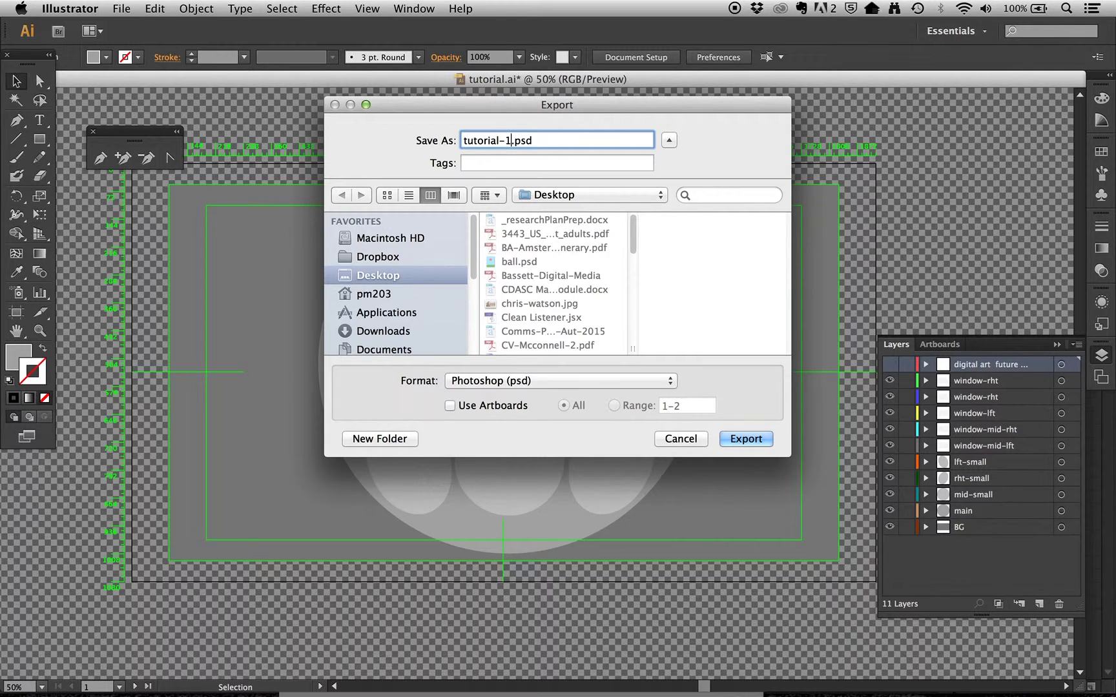
pyautogui.click(745, 440)
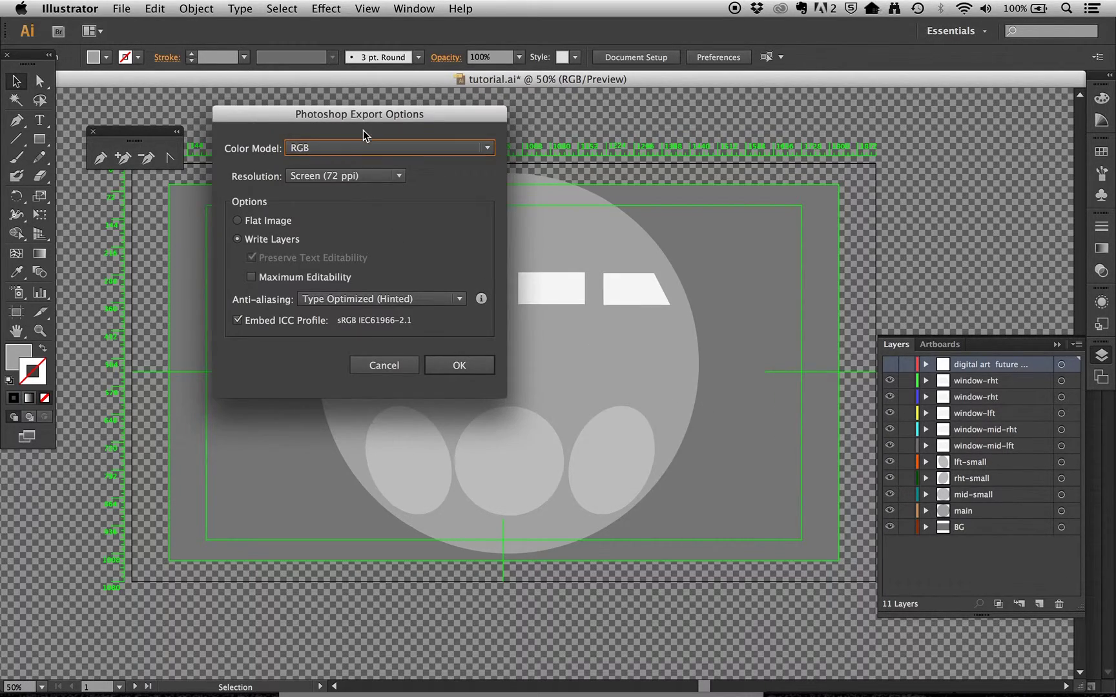
# Set the Photoshop export options to Write Layers with Maximum Editability.
pyautogui.moveTo(361, 117); pyautogui.dragTo(527, 141)
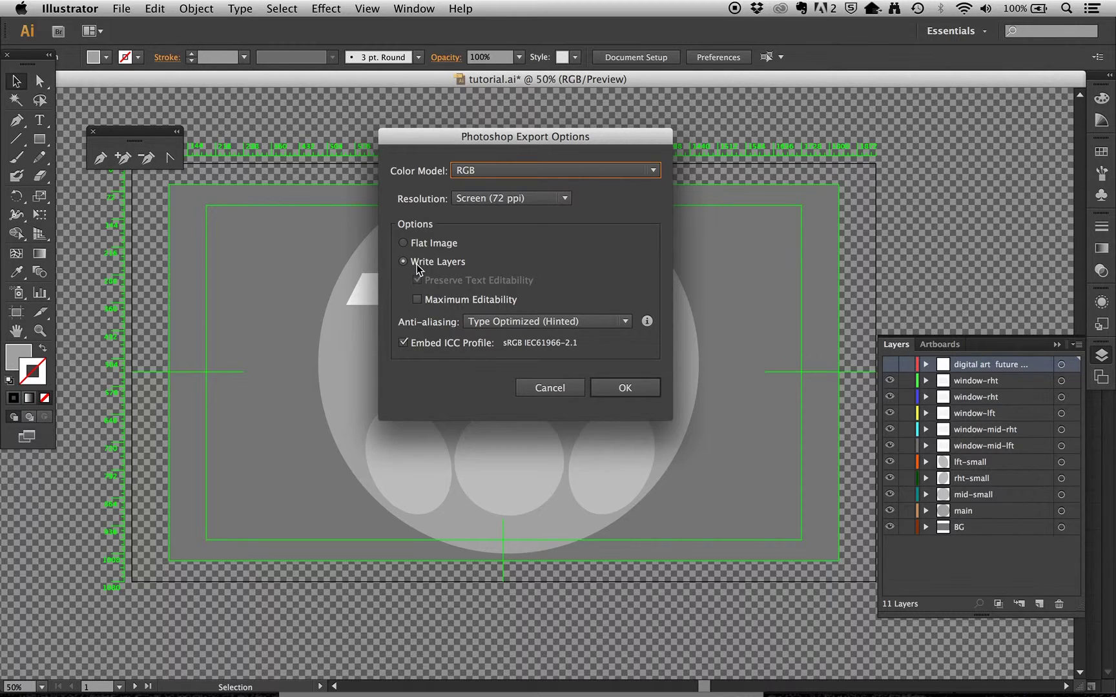
pyautogui.click(417, 299)
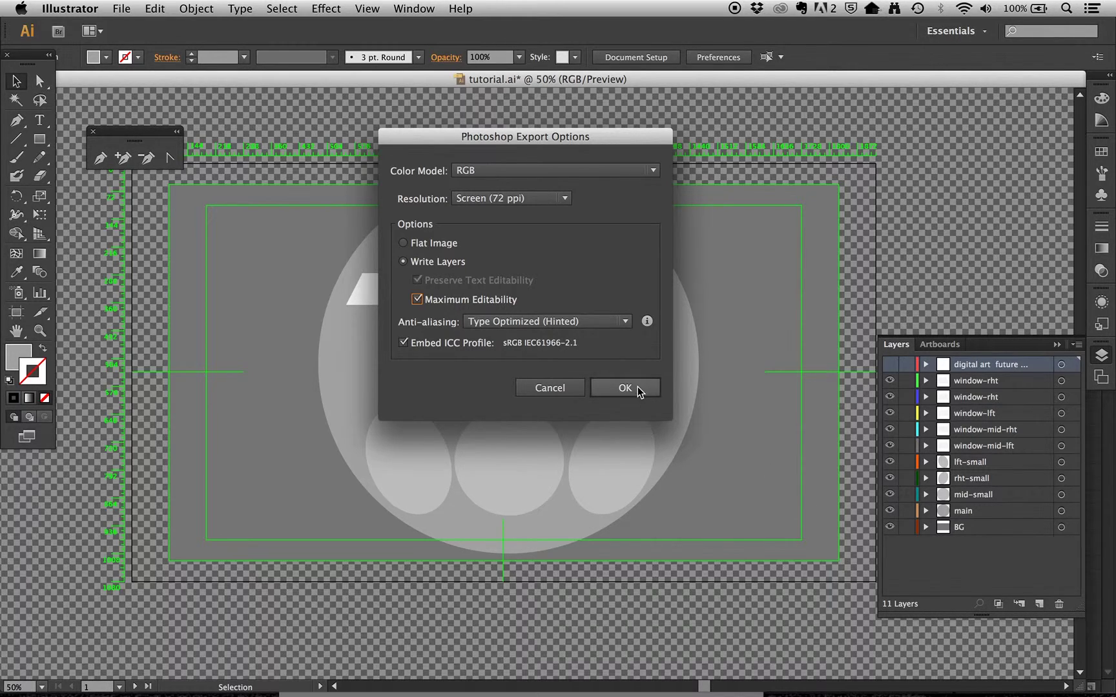
pyautogui.click(571, 388)
# Review tutorial.psd's separate layers in Photoshop CS6, then switch back toward After Effects.
pyautogui.press('super+Tab')
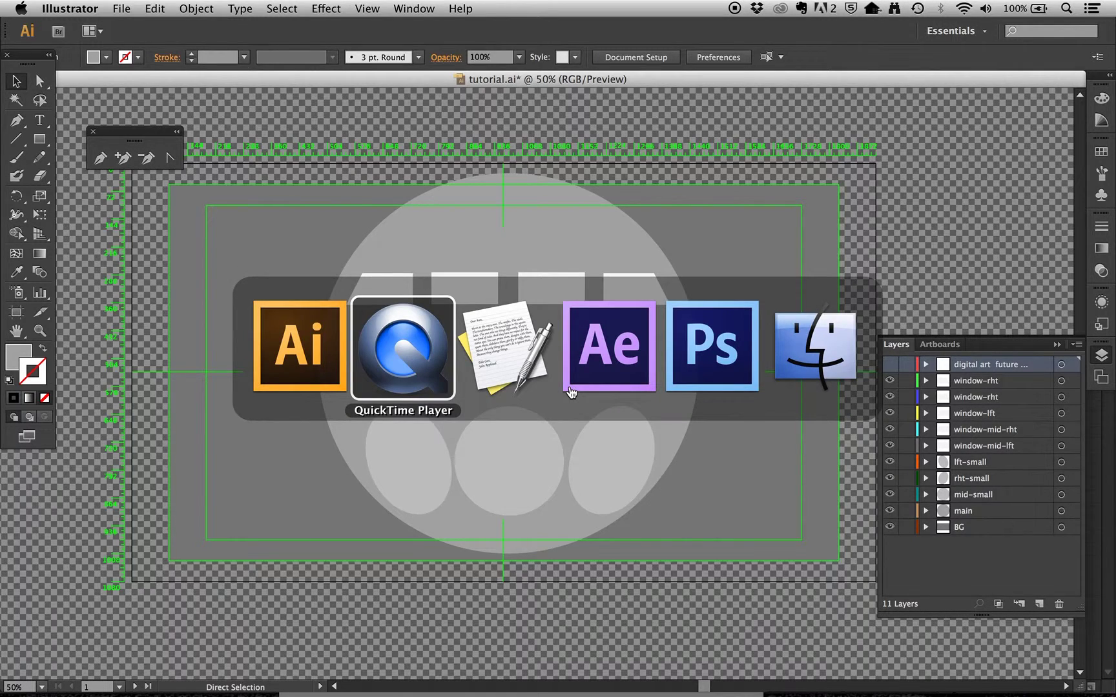
pyautogui.press('super+Tab')
pyautogui.press('super+Tab')
pyautogui.press('super+Tab')
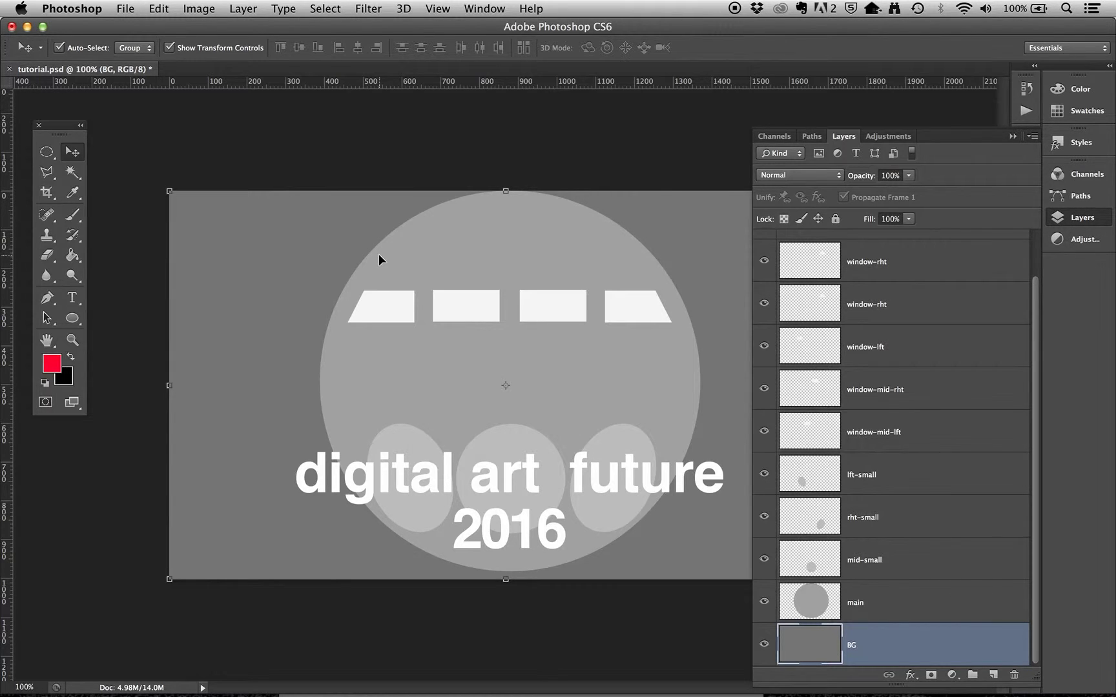
pyautogui.press('super+Tab')
pyautogui.press('super+Tab')
pyautogui.press('super+Tab')
pyautogui.press('super+Tab')
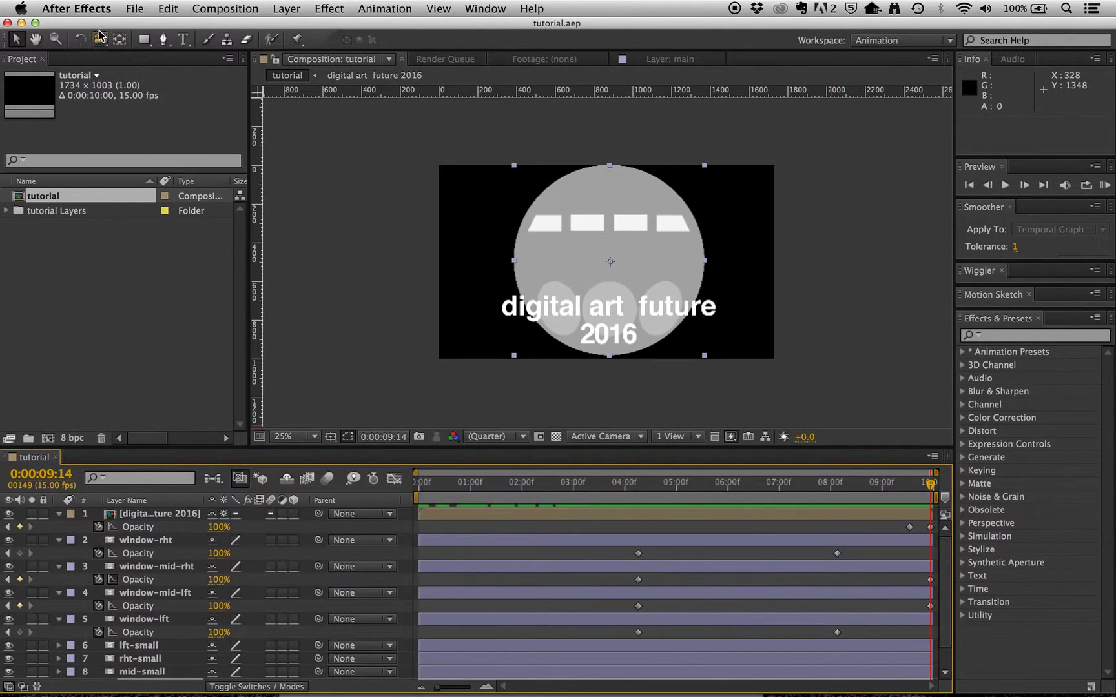
# Replace tutorial.aep with a fresh, empty Untitled Project and open the File menu.
pyautogui.click(135, 8)
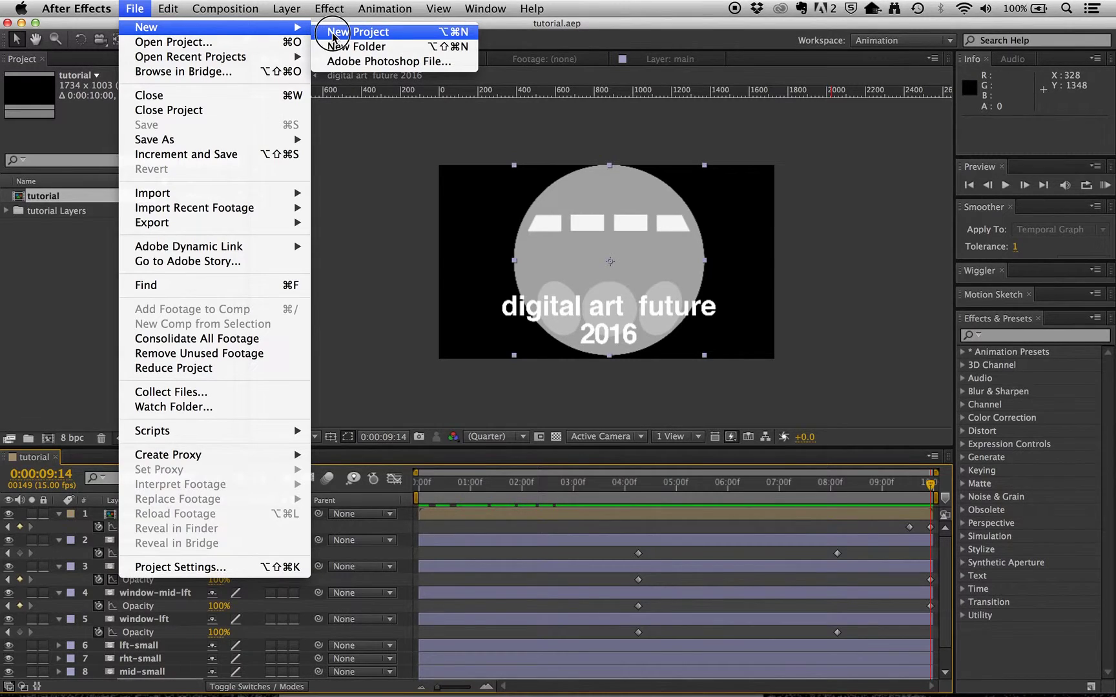
pyautogui.click(333, 35)
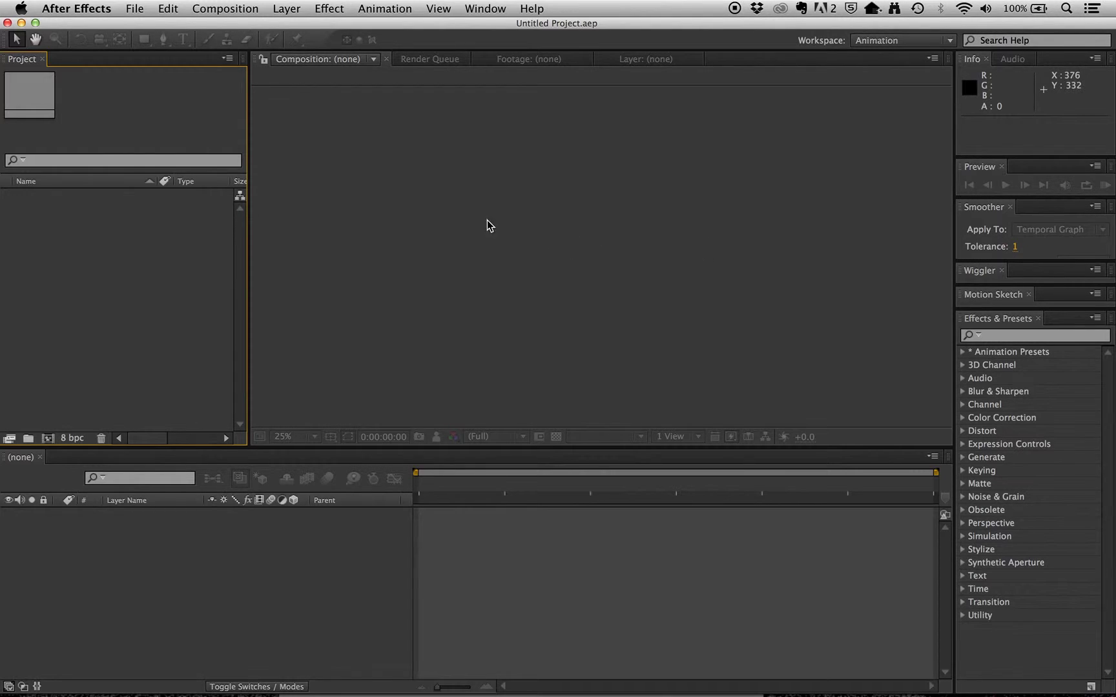
pyautogui.click(140, 10)
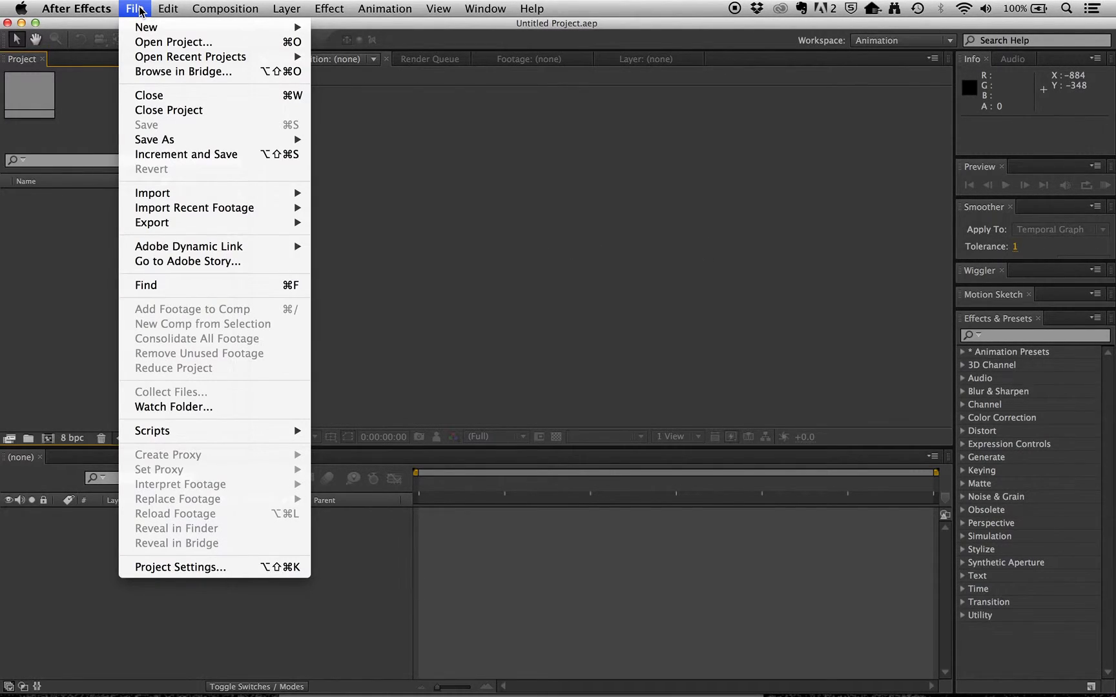
# Start a single-file import and select tutorial.psd from the Desktop.
pyautogui.moveTo(169, 192)
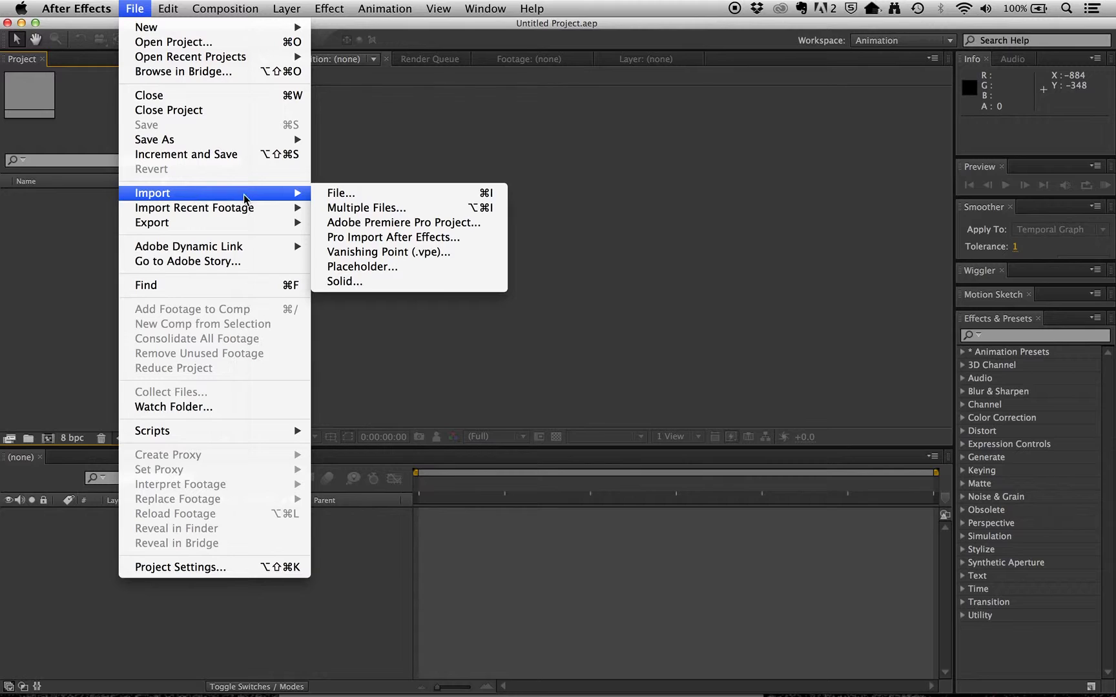
pyautogui.click(330, 194)
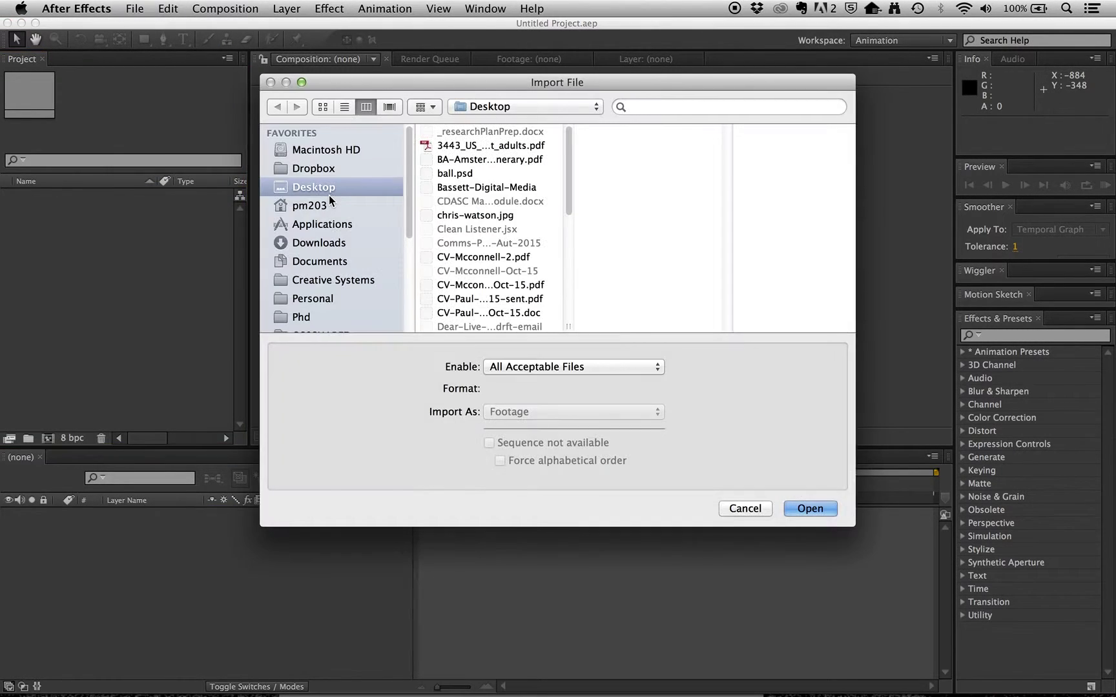
pyautogui.scroll(-5, 478, 258)
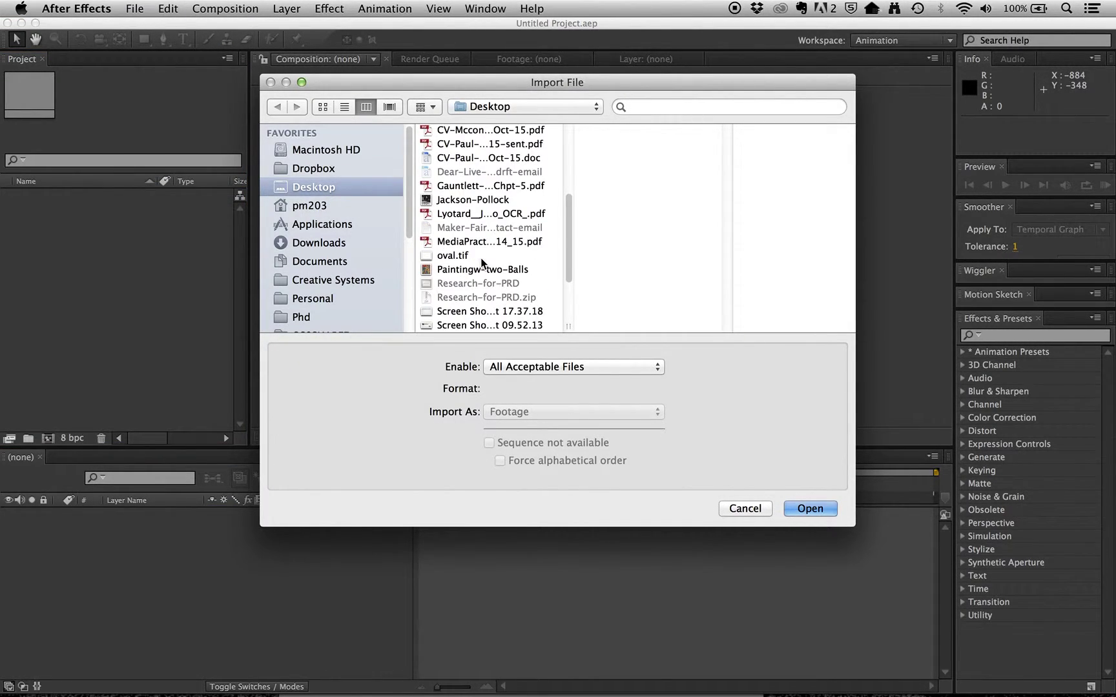
pyautogui.scroll(-1, 481, 258)
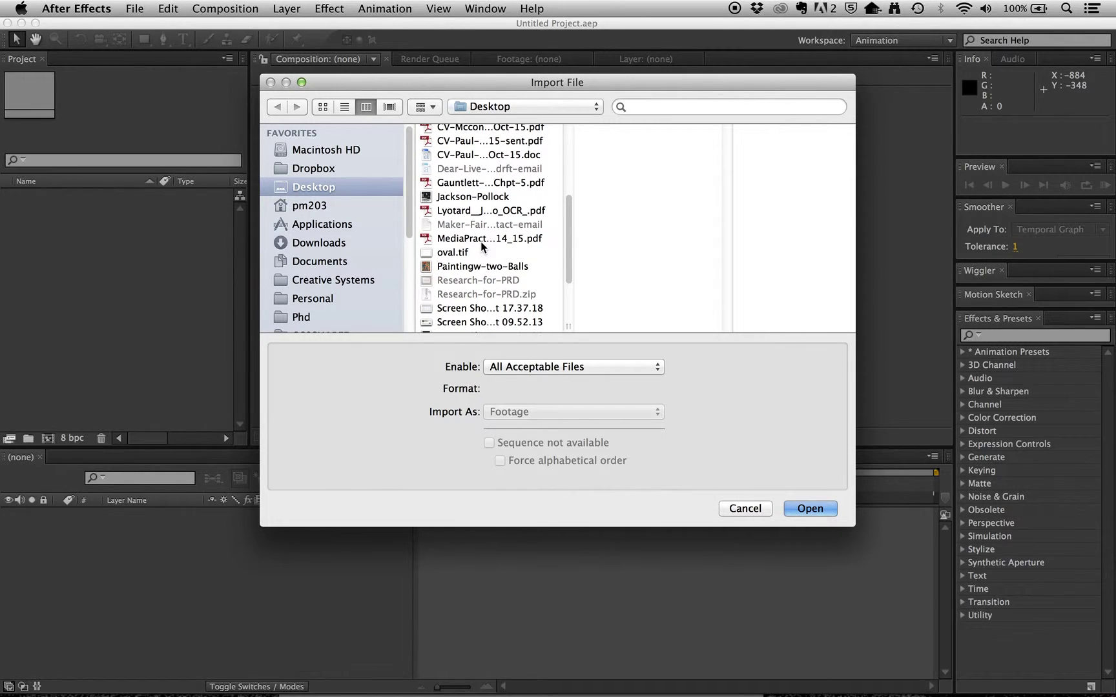
pyautogui.scroll(-3, 481, 246)
pyautogui.click(483, 317)
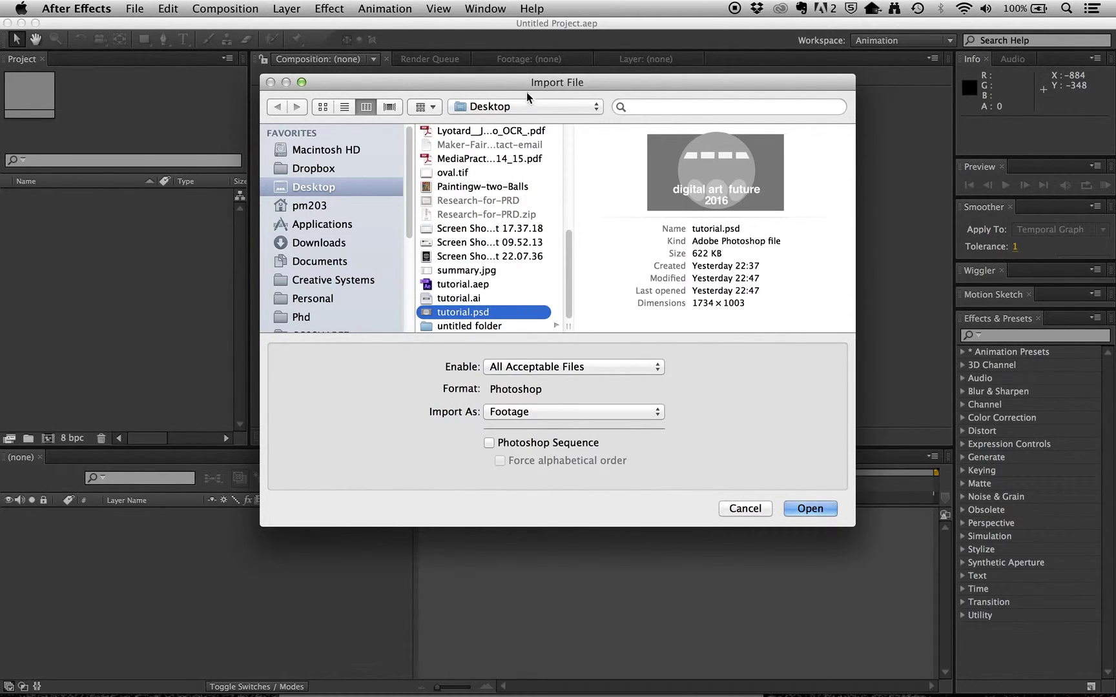
pyautogui.moveTo(523, 82); pyautogui.dragTo(501, 54)
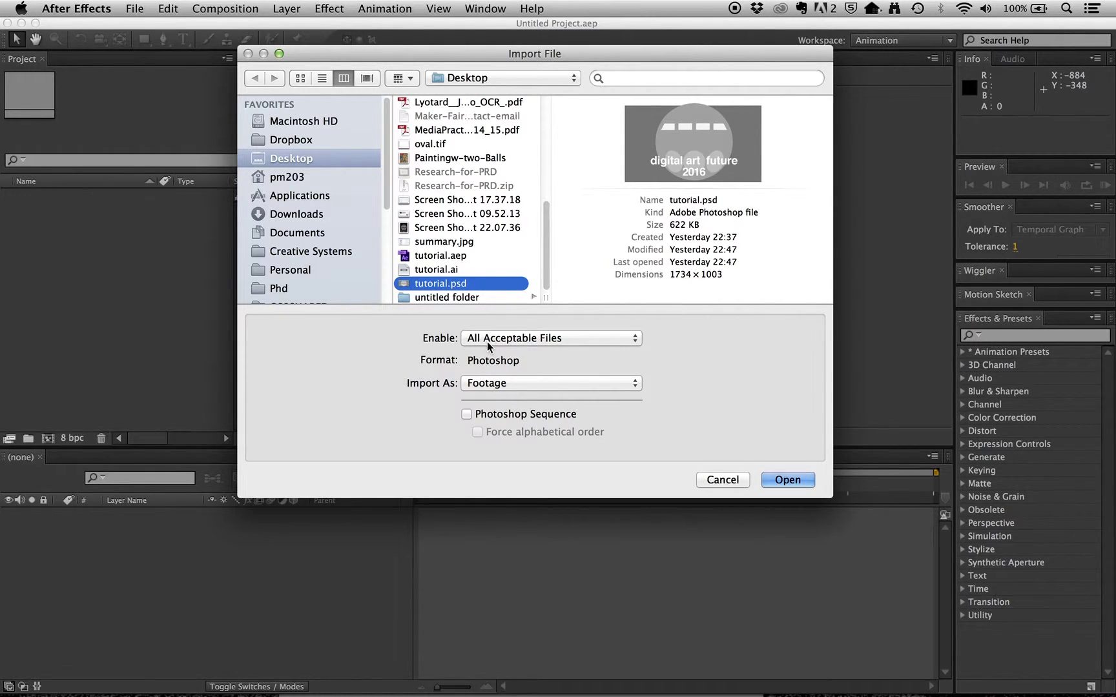
# Import tutorial.psd as Composition – Retain Layer Sizes and continue to its options.
pyautogui.click(490, 384)
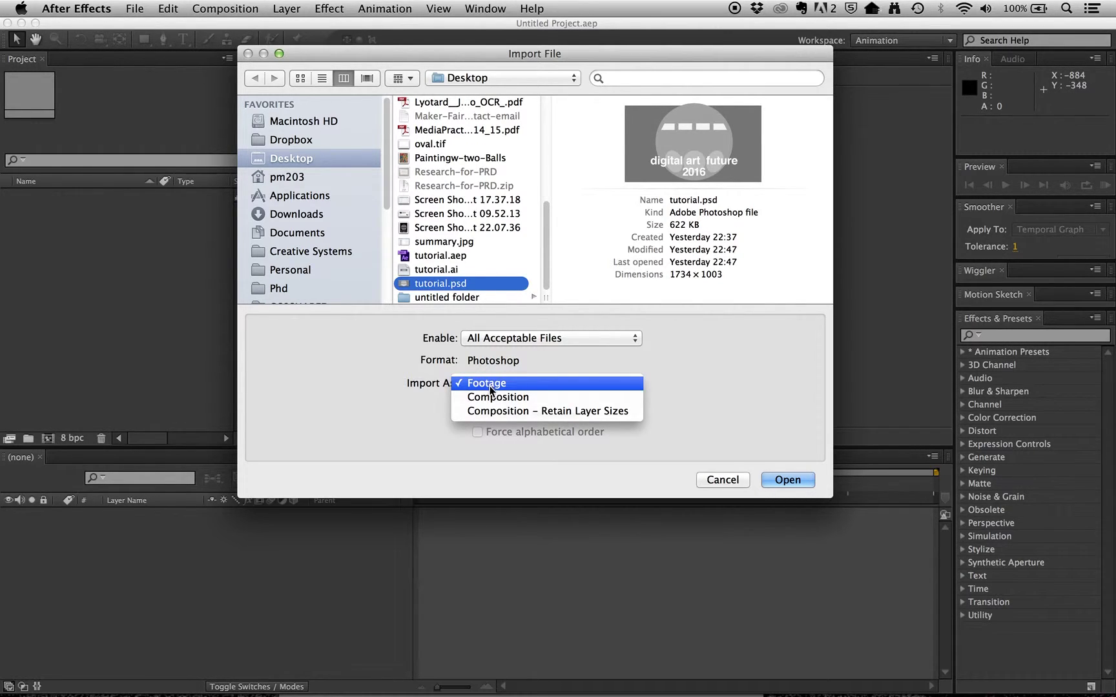
pyautogui.click(514, 411)
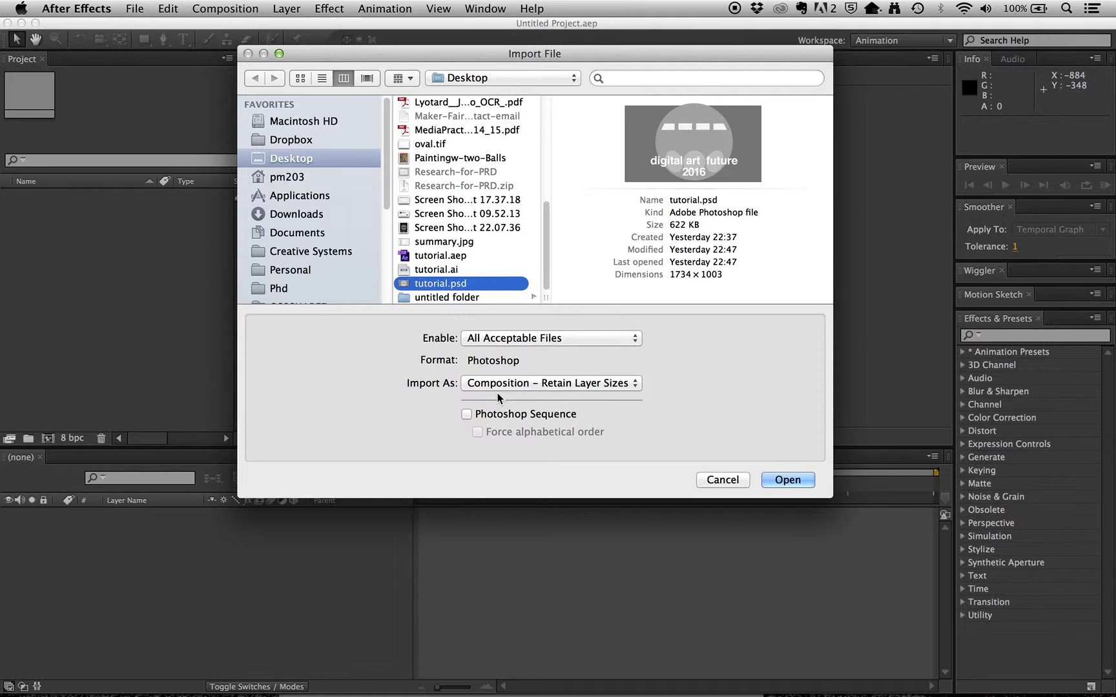
pyautogui.click(500, 386)
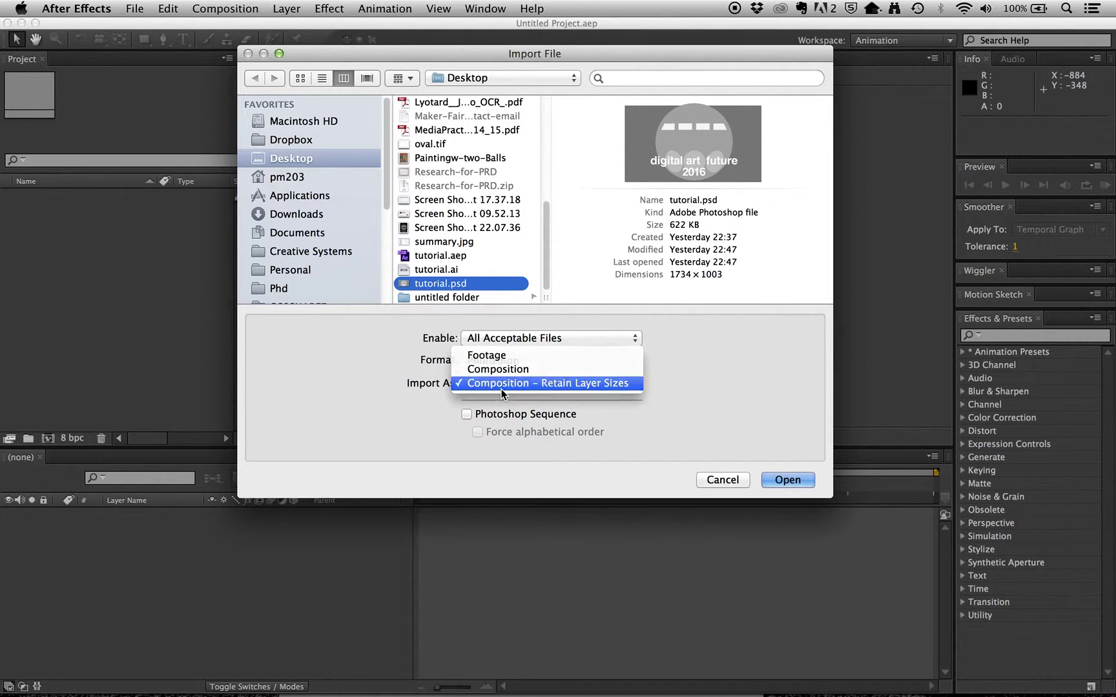
pyautogui.click(501, 388)
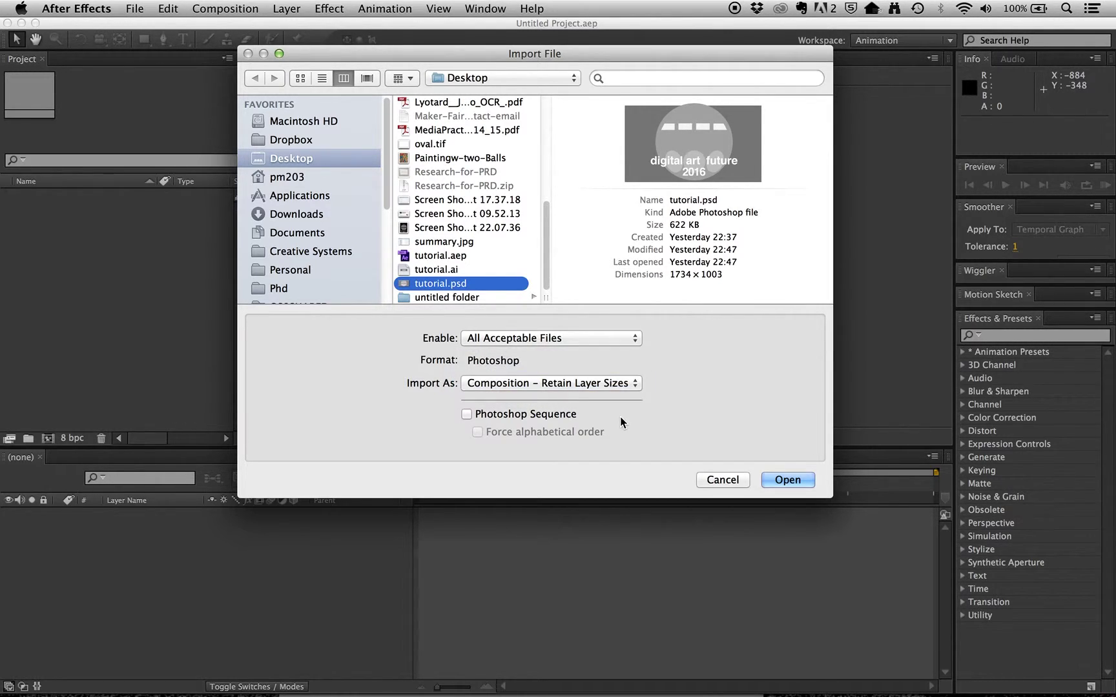
pyautogui.click(782, 480)
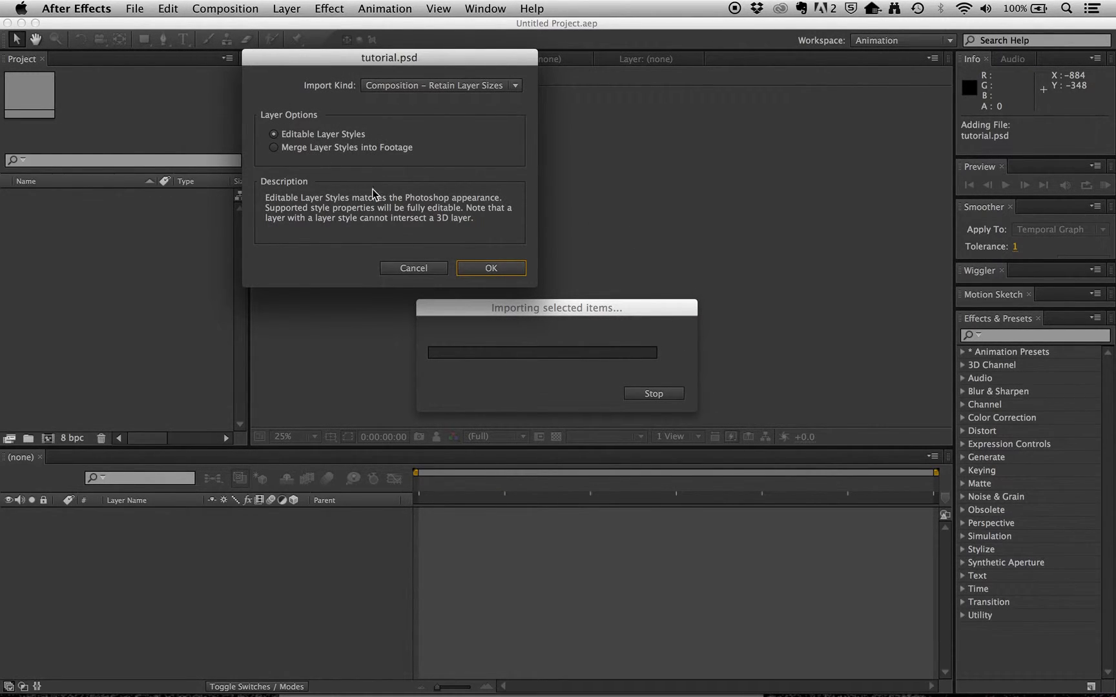
# Finish importing with Editable Layer Styles, open the tutorial comp, and expand tutorial Layers.
pyautogui.click(469, 270)
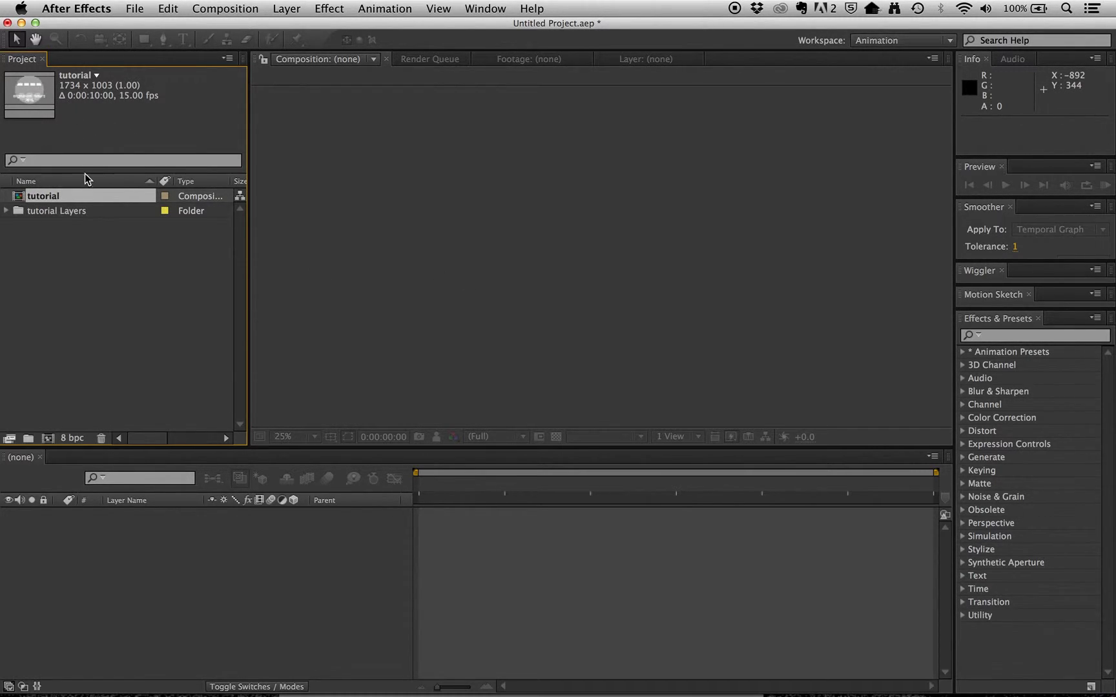
pyautogui.doubleClick(20, 197)
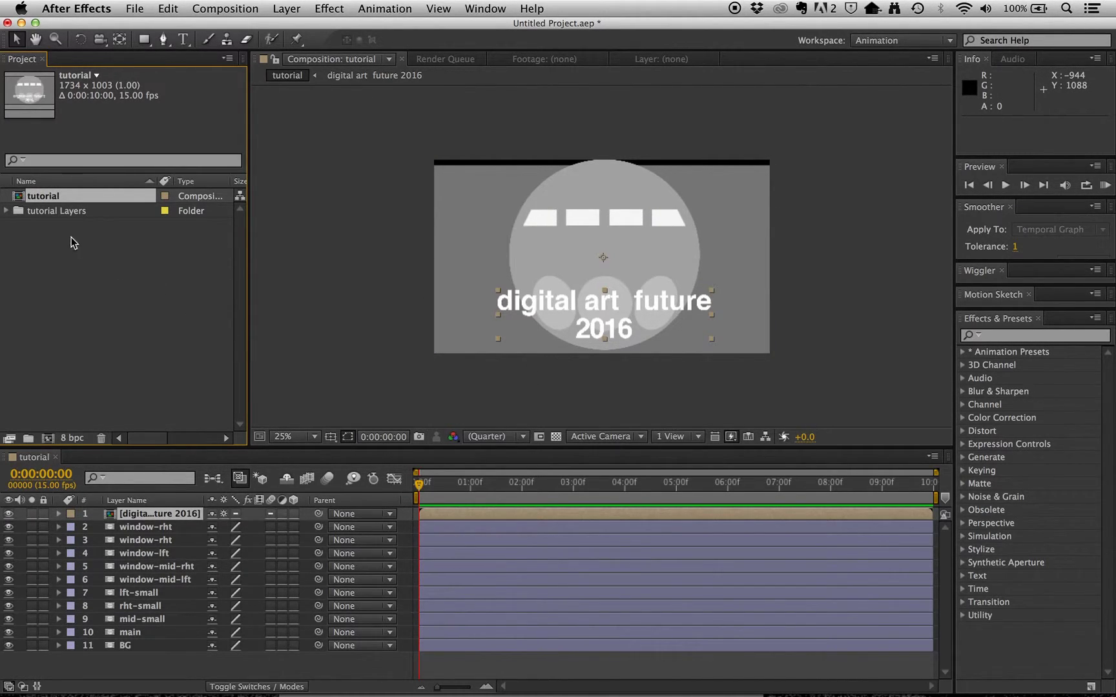
pyautogui.click(6, 211)
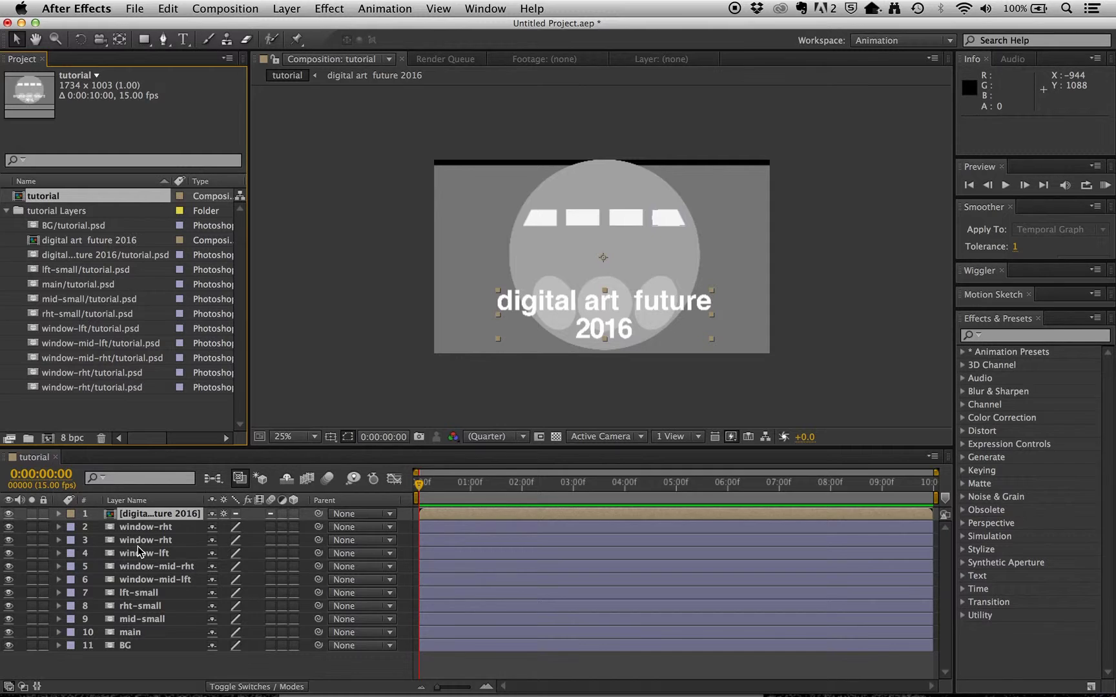
pyautogui.press('super+Tab')
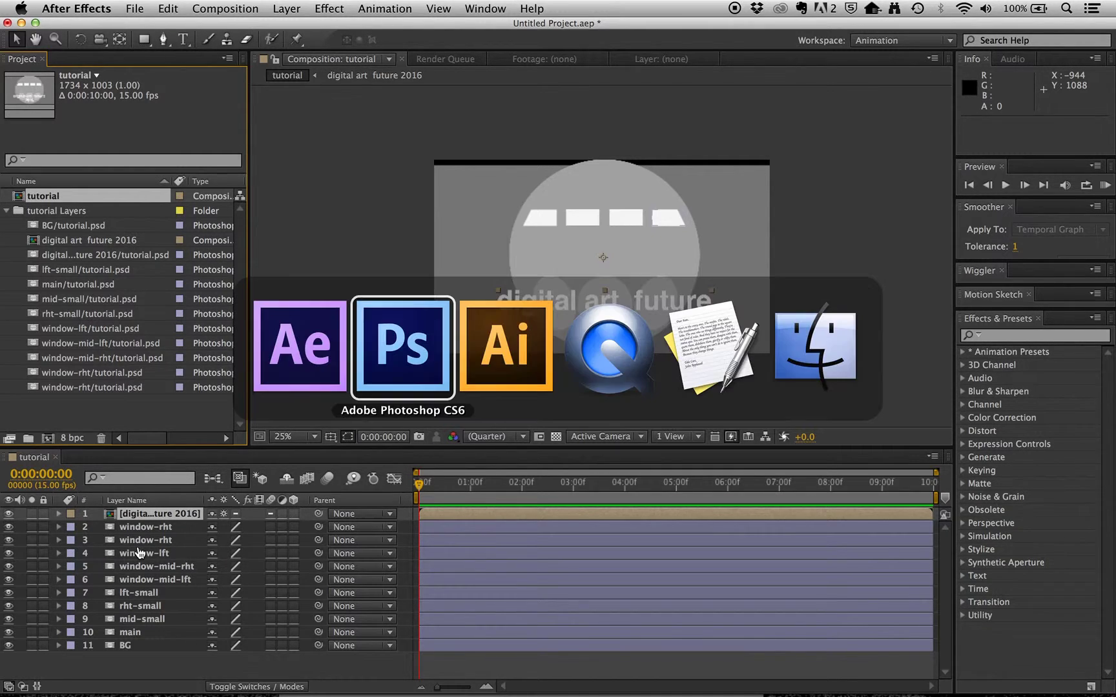
pyautogui.press('super+Tab')
pyautogui.press('super+Tab')
pyautogui.press('super+Tab')
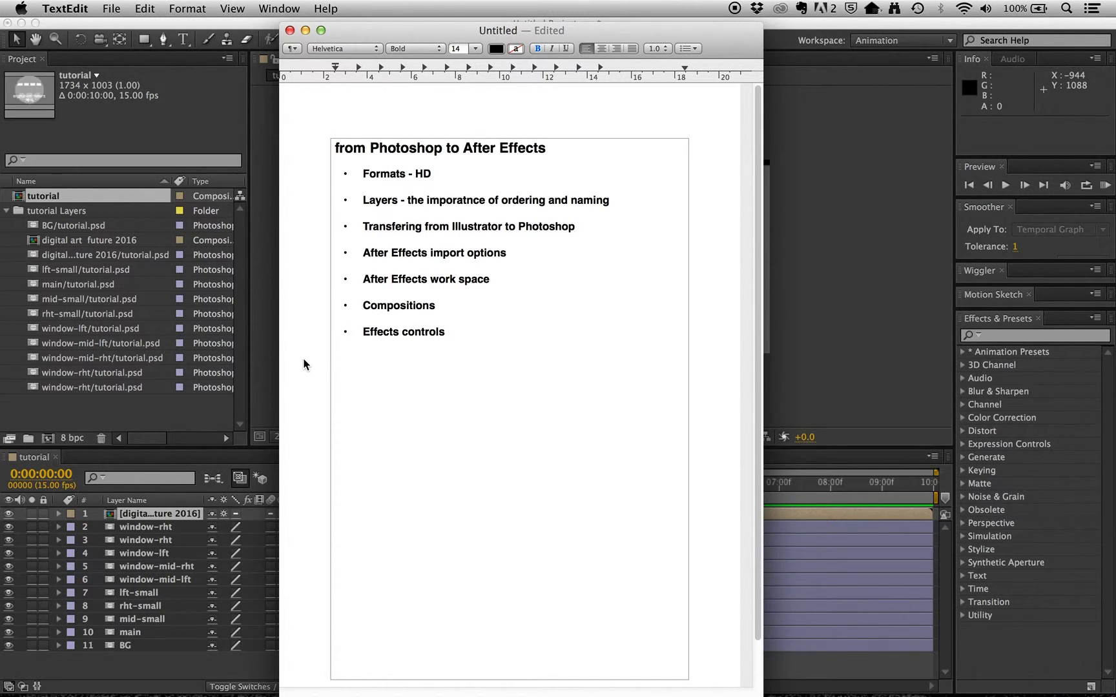
pyautogui.press('cmd+Tab')
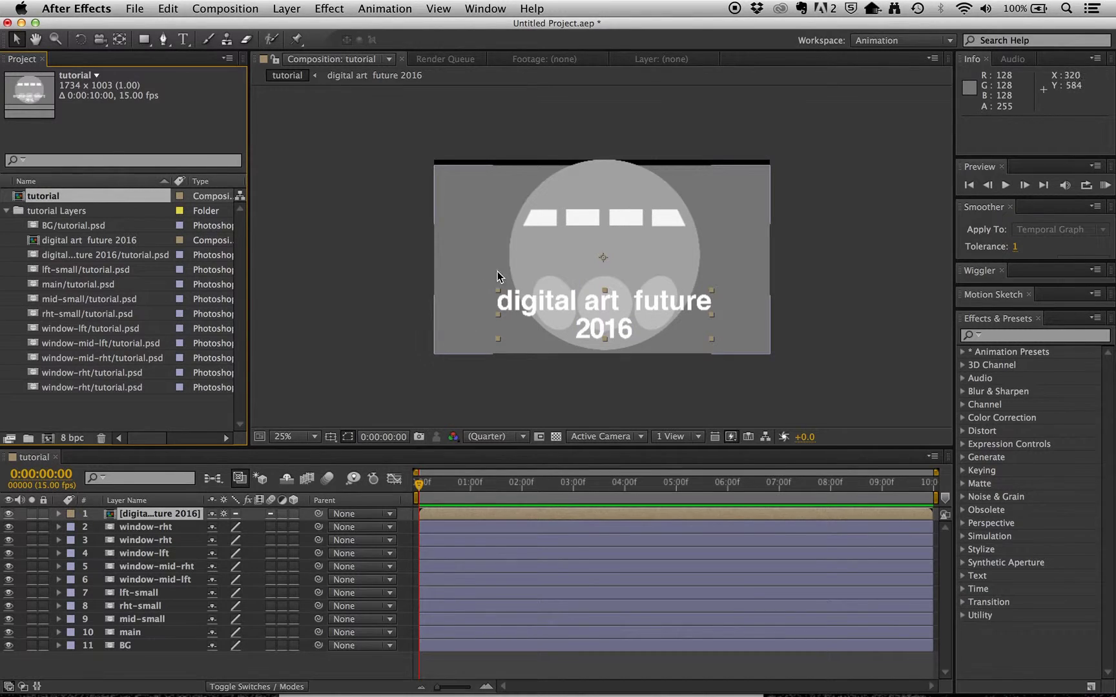
# Inspect main's Transform (Position 880.0,491.0), then reveal window-rht's Transform (Position 1211.0,299.0).
pyautogui.click(536, 255)
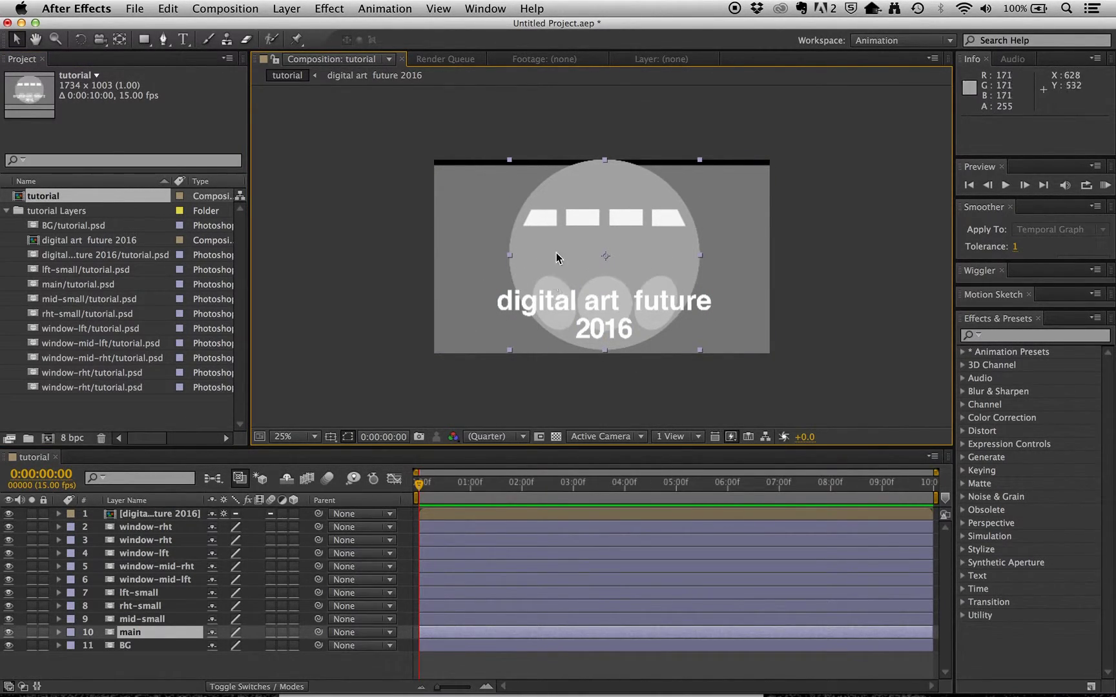
pyautogui.click(57, 633)
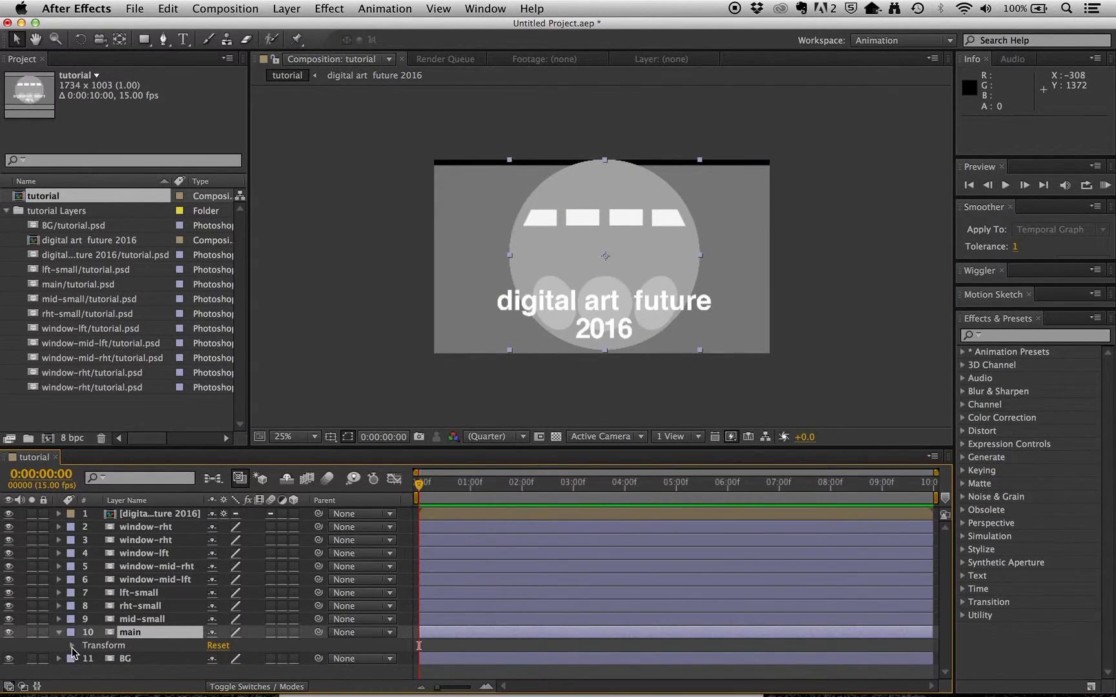
pyautogui.click(72, 647)
pyautogui.scroll(-1, 110, 633)
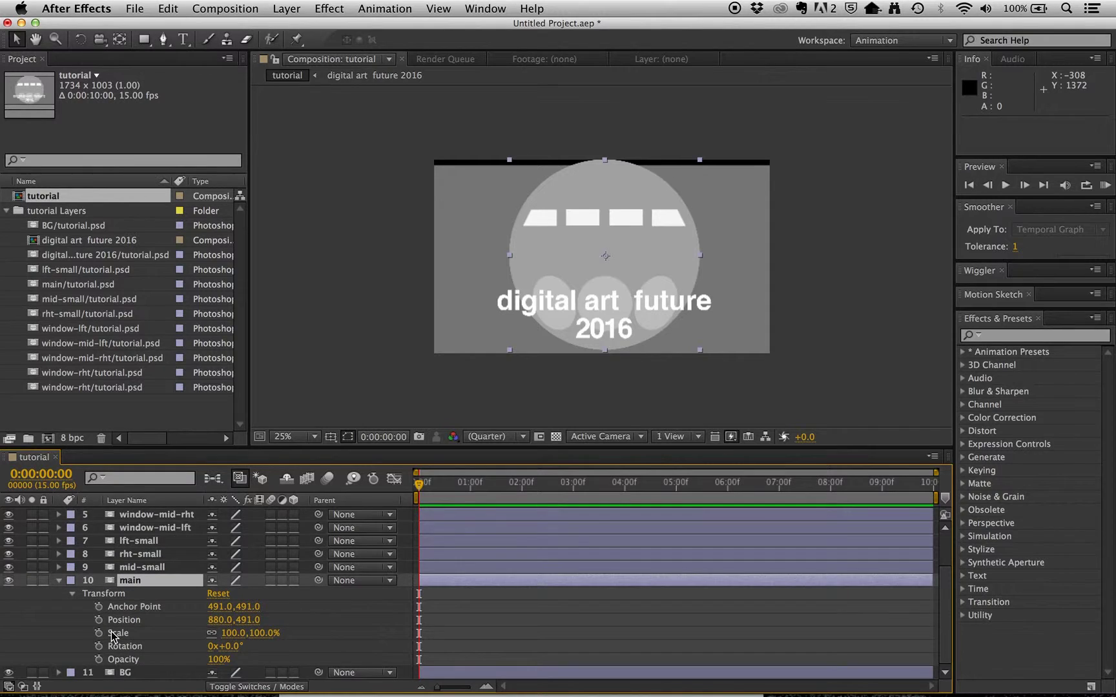
pyautogui.scroll(4, 132, 622)
pyautogui.scroll(-4, 131, 622)
pyautogui.click(60, 580)
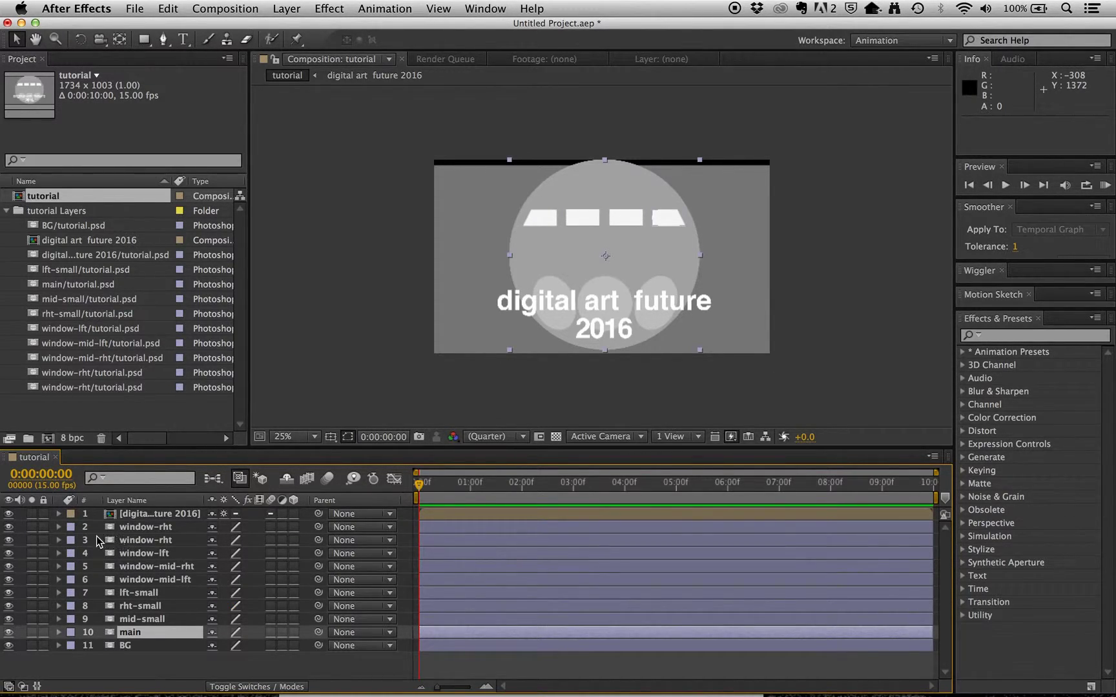
pyautogui.click(59, 539)
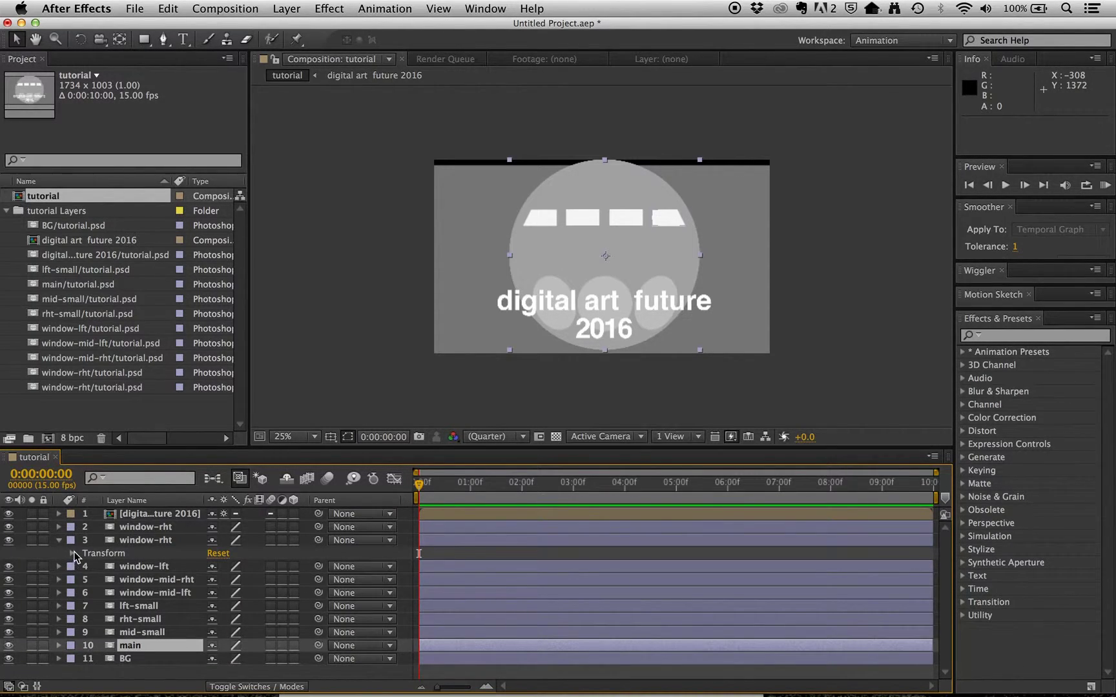
pyautogui.click(73, 555)
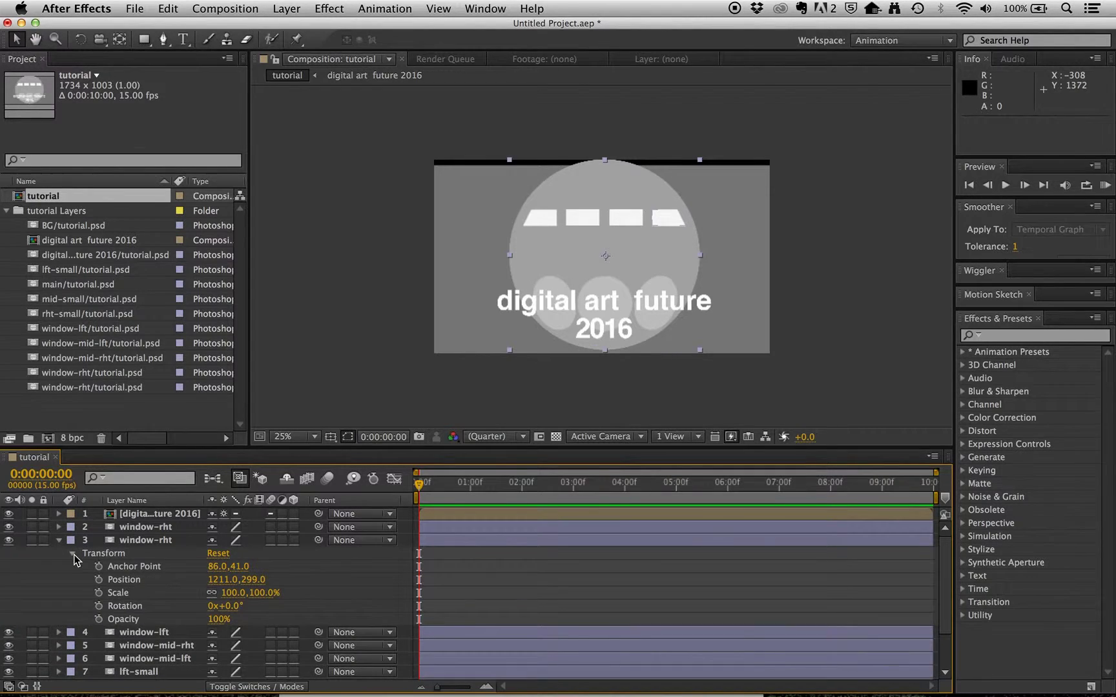